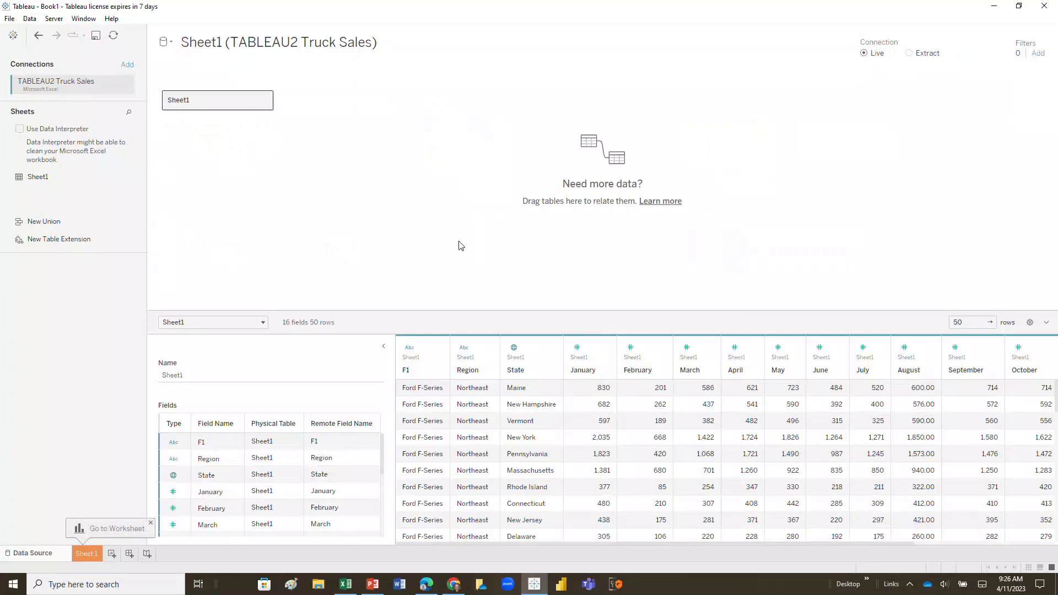
# - Clean the truck sales data with Data Interpreter and review the marked Sheet1 results in Excel
pyautogui.click(20, 130)
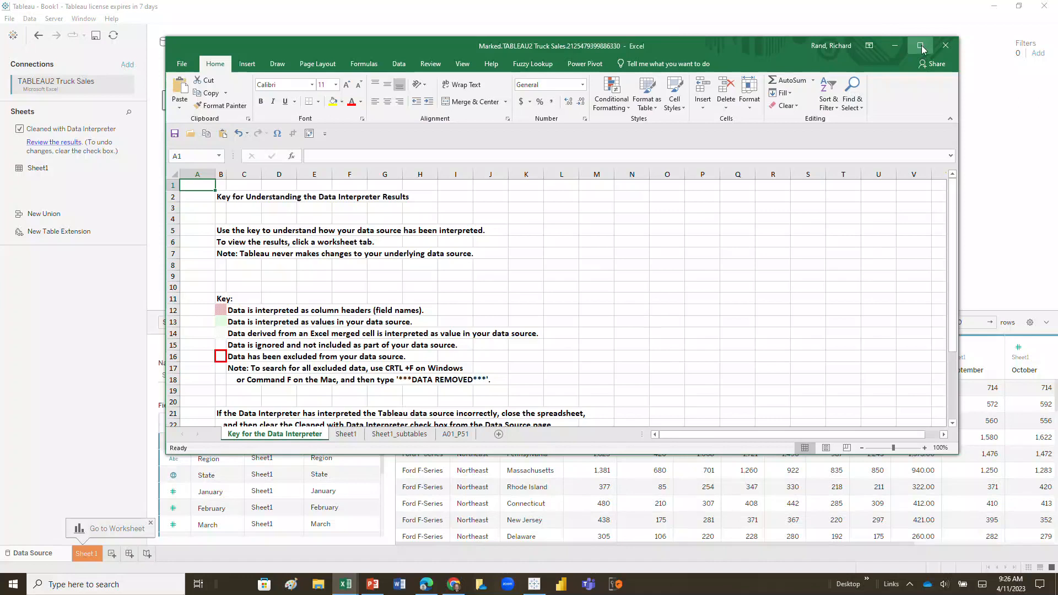
pyautogui.click(921, 46)
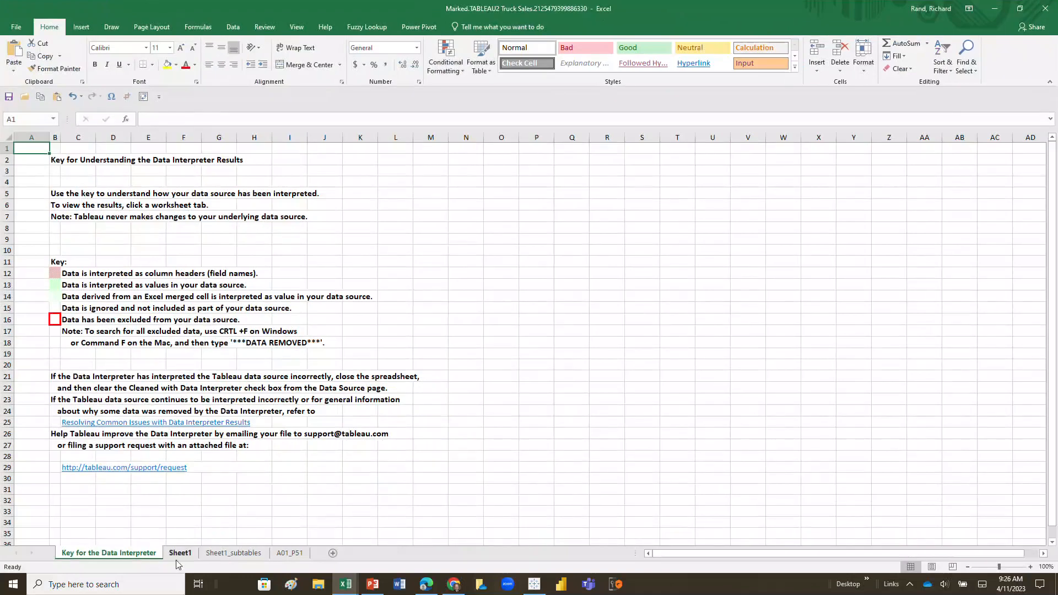
pyautogui.click(179, 553)
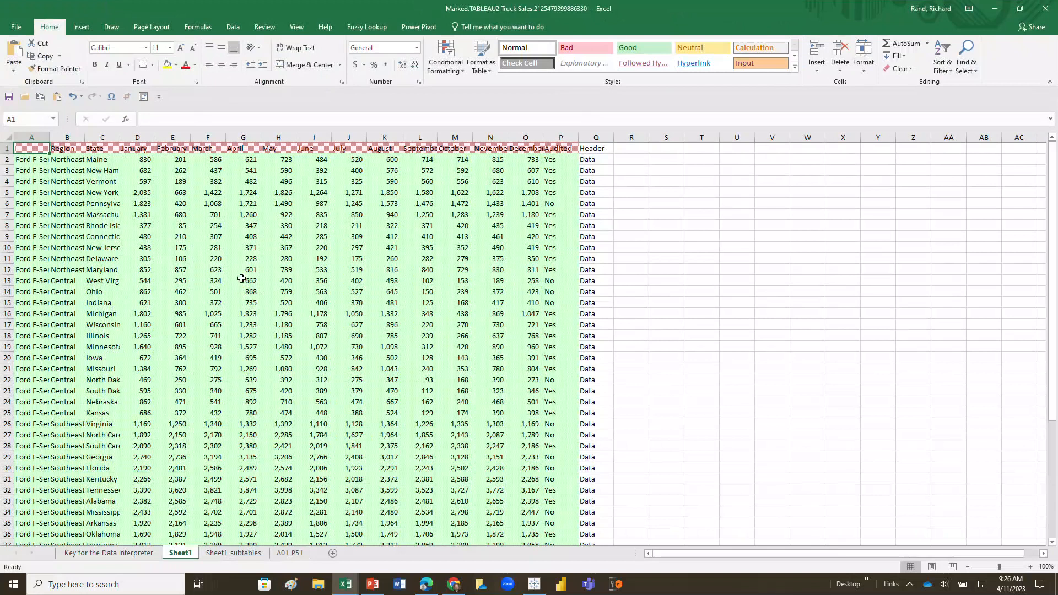
pyautogui.click(1044, 10)
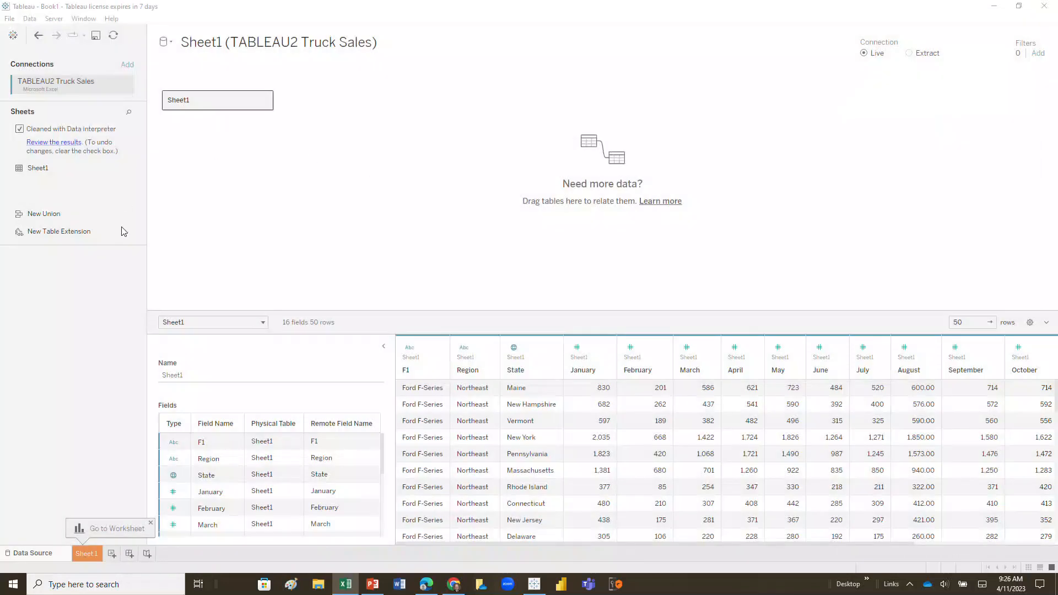
# - Open the Sheet 1 worksheet
pyautogui.click(91, 554)
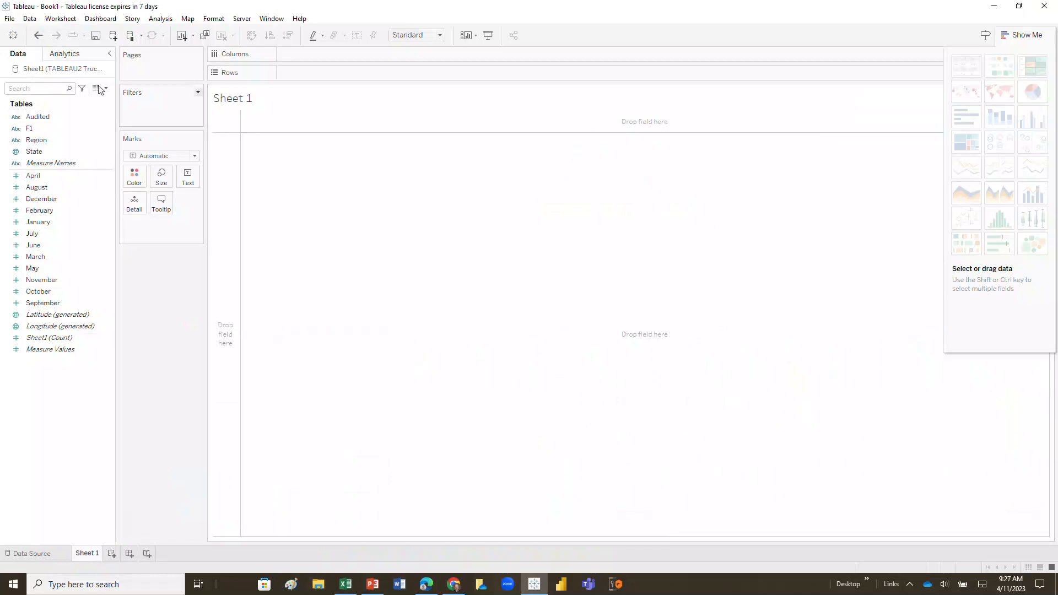
pyautogui.click(40, 118)
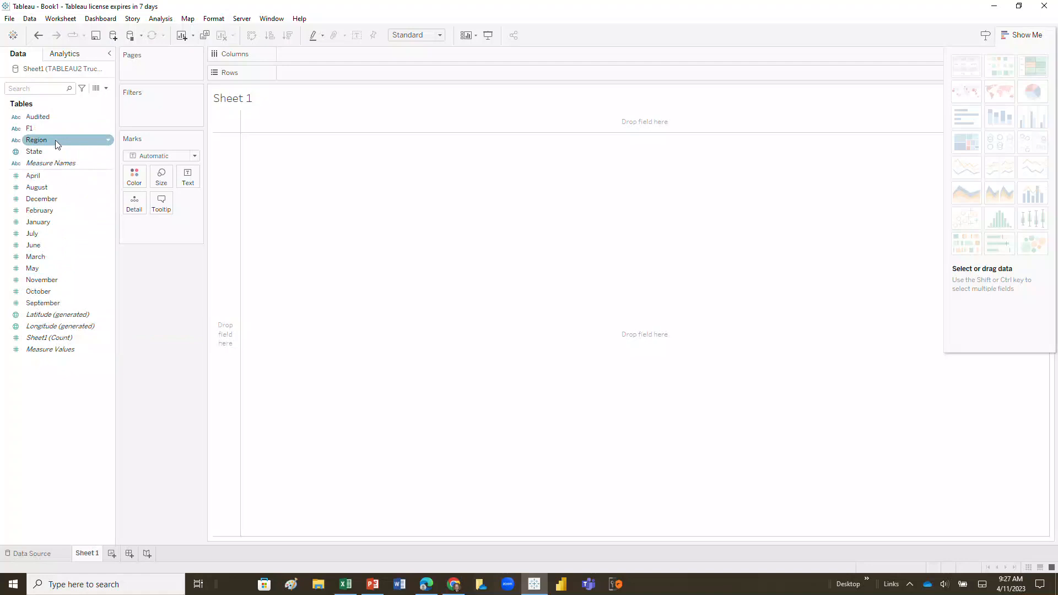
# - Chart the January, February and March sales sums on Rows against Region on Columns
pyautogui.moveTo(54, 148); pyautogui.dragTo(308, 55)
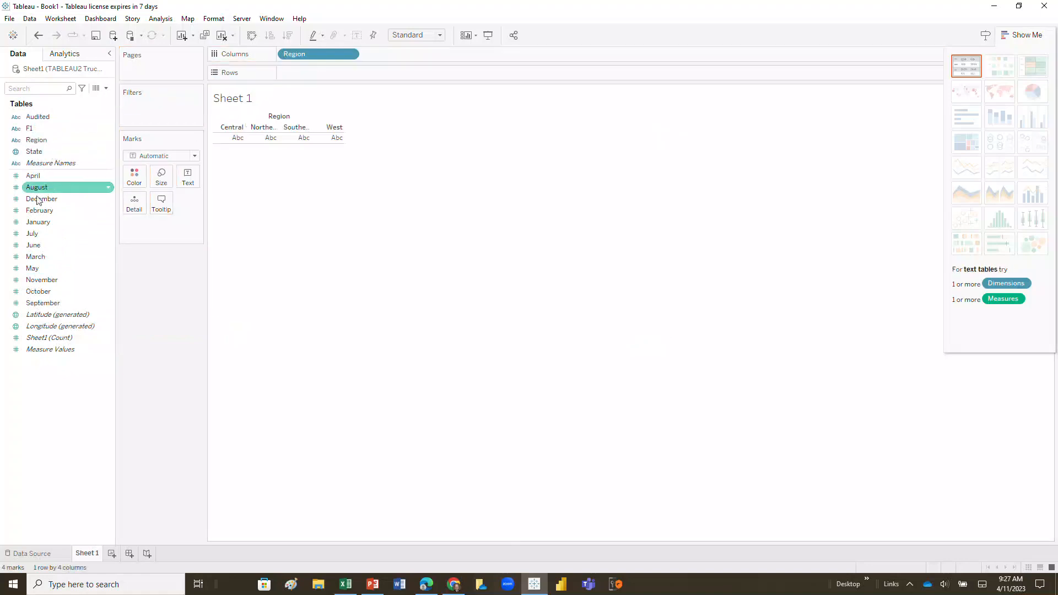
pyautogui.moveTo(38, 222); pyautogui.dragTo(295, 71)
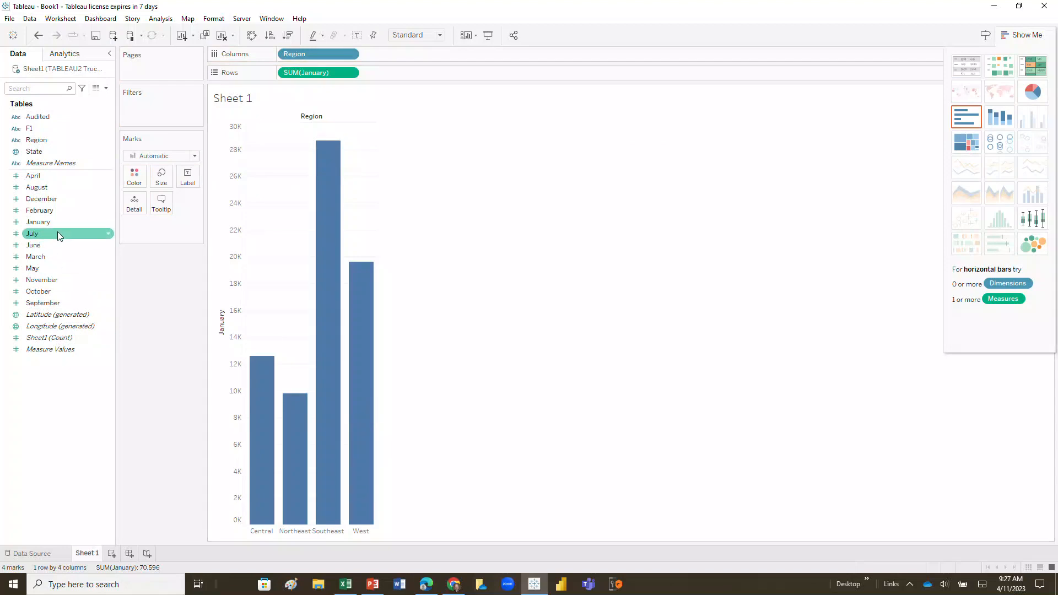
pyautogui.moveTo(39, 210); pyautogui.dragTo(401, 76)
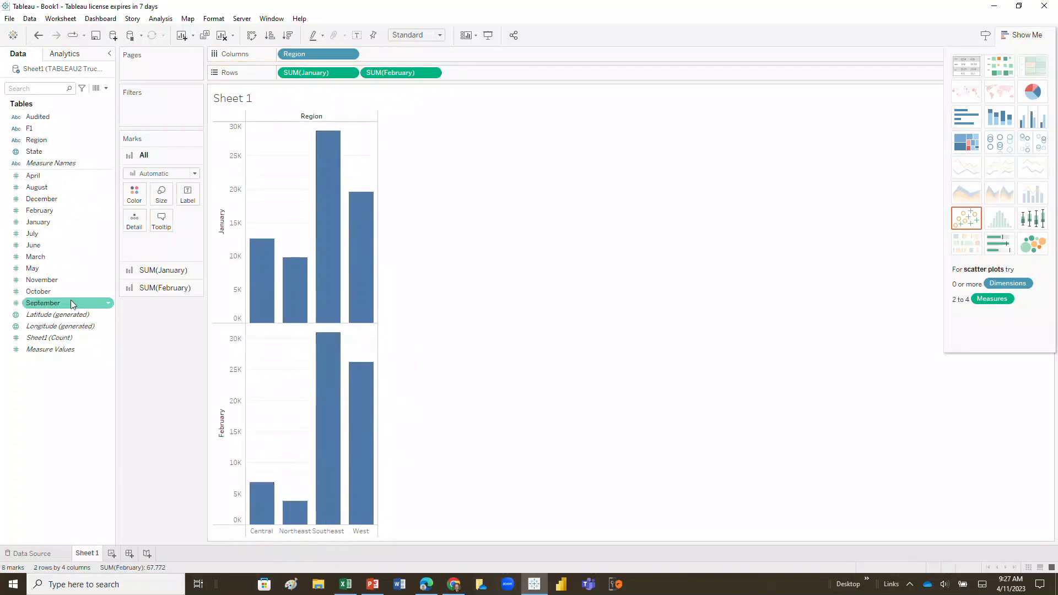
pyautogui.moveTo(44, 259); pyautogui.dragTo(480, 73)
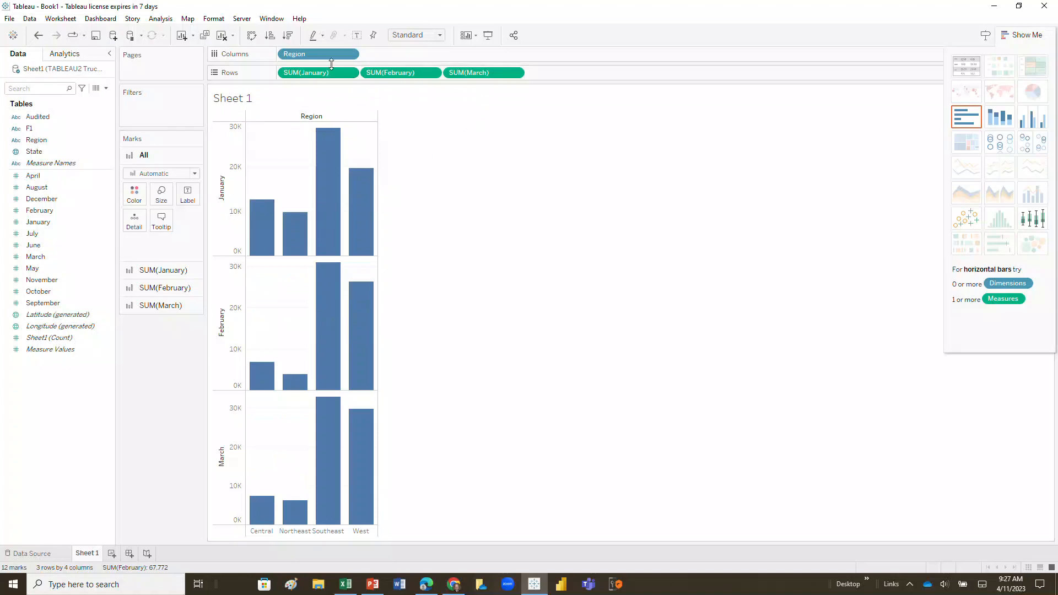
# - Remove the January, February, March and Region fields from Rows and Columns to empty the view
pyautogui.moveTo(334, 72); pyautogui.dragTo(88, 197)
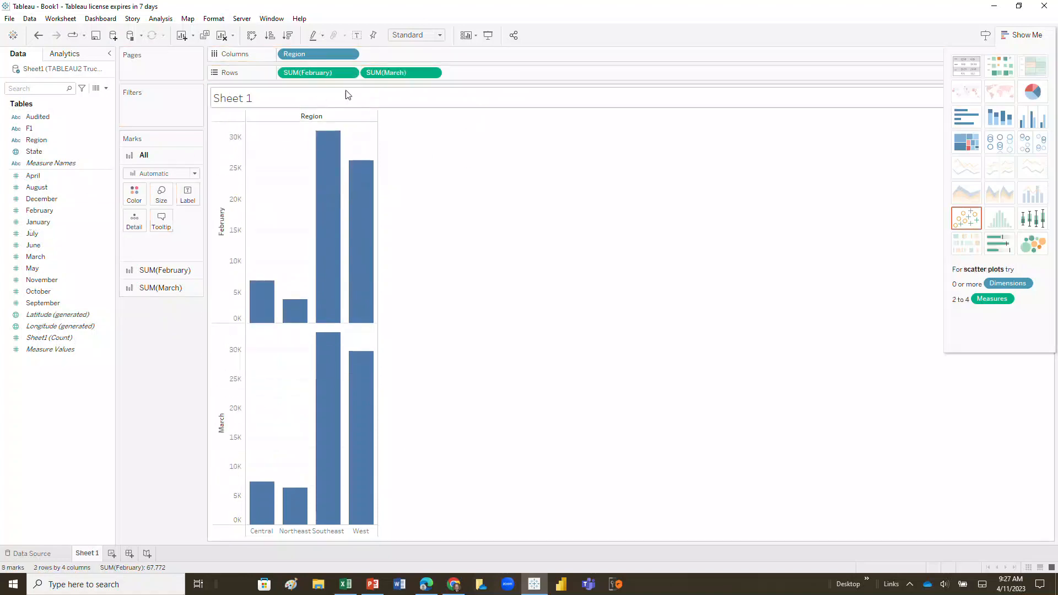
pyautogui.moveTo(339, 71); pyautogui.dragTo(3, 261)
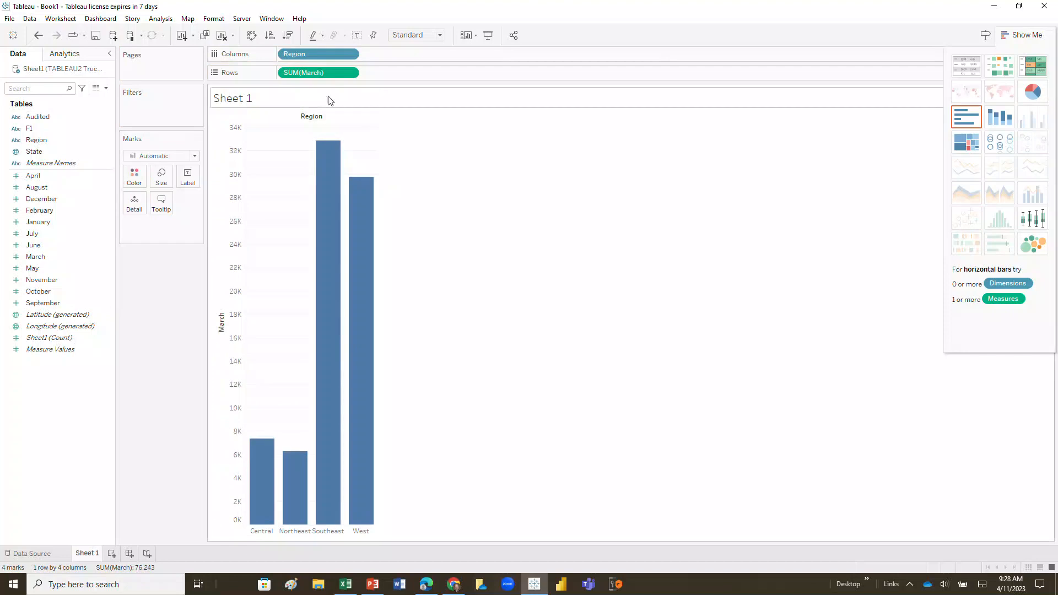
pyautogui.moveTo(338, 53); pyautogui.dragTo(47, 266)
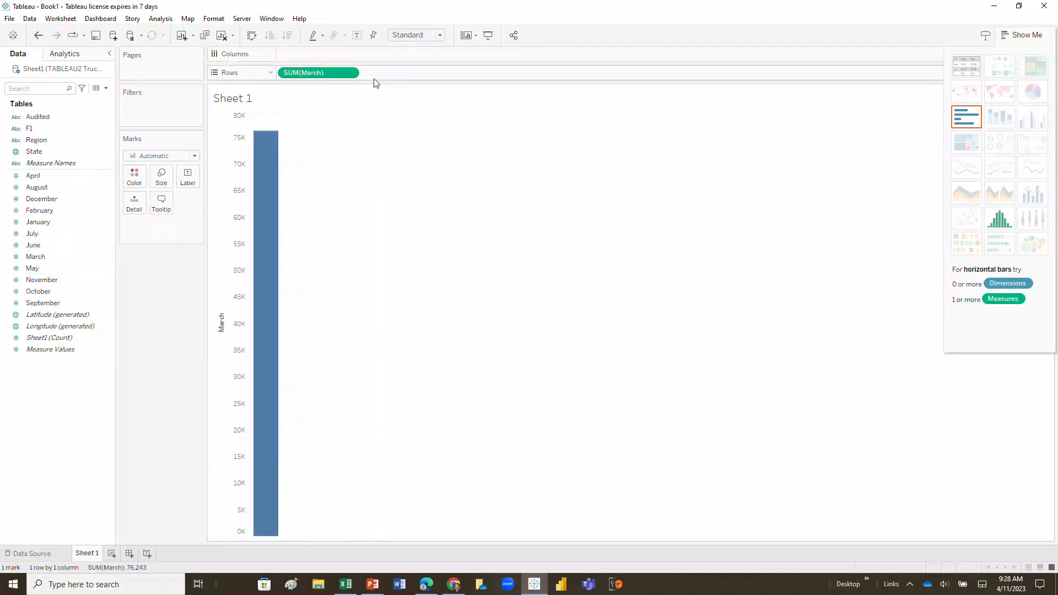
pyautogui.moveTo(342, 73); pyautogui.dragTo(63, 220)
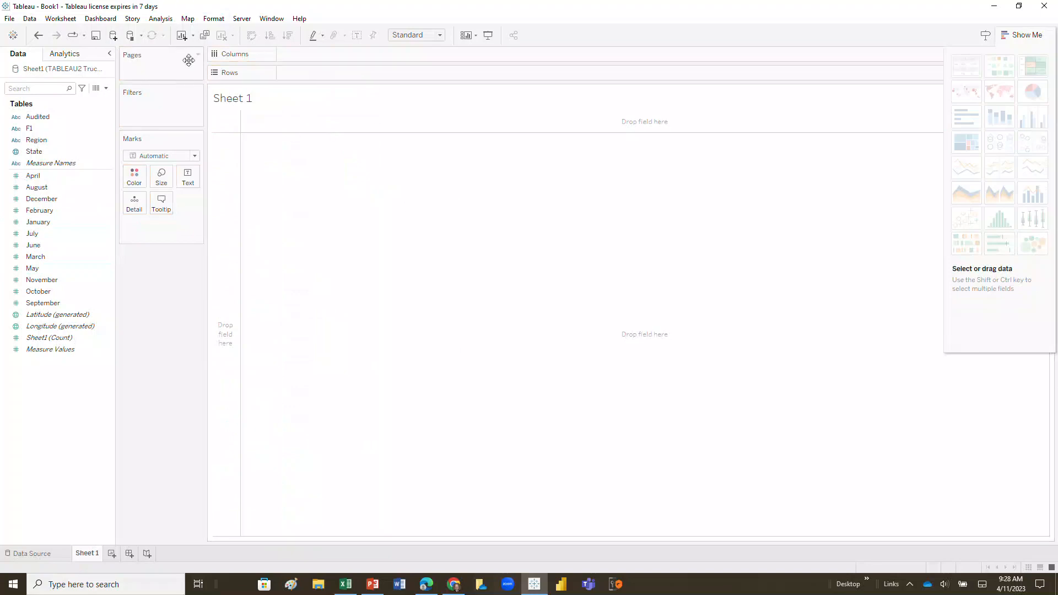
# - Create a calculated field named Quarter 1 and start its formula with the [January] field
pyautogui.click(160, 19)
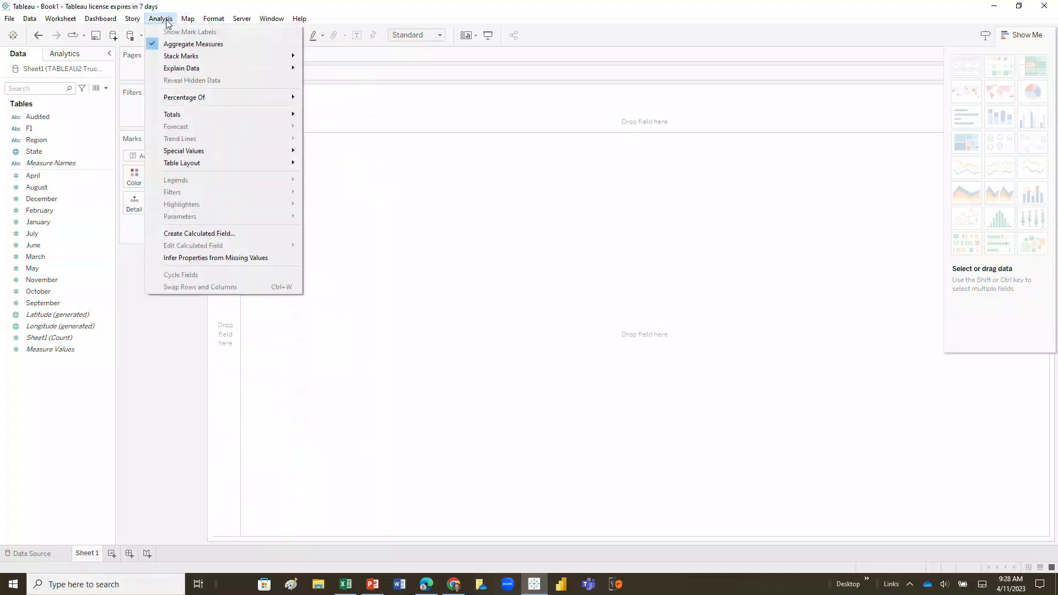
pyautogui.click(187, 238)
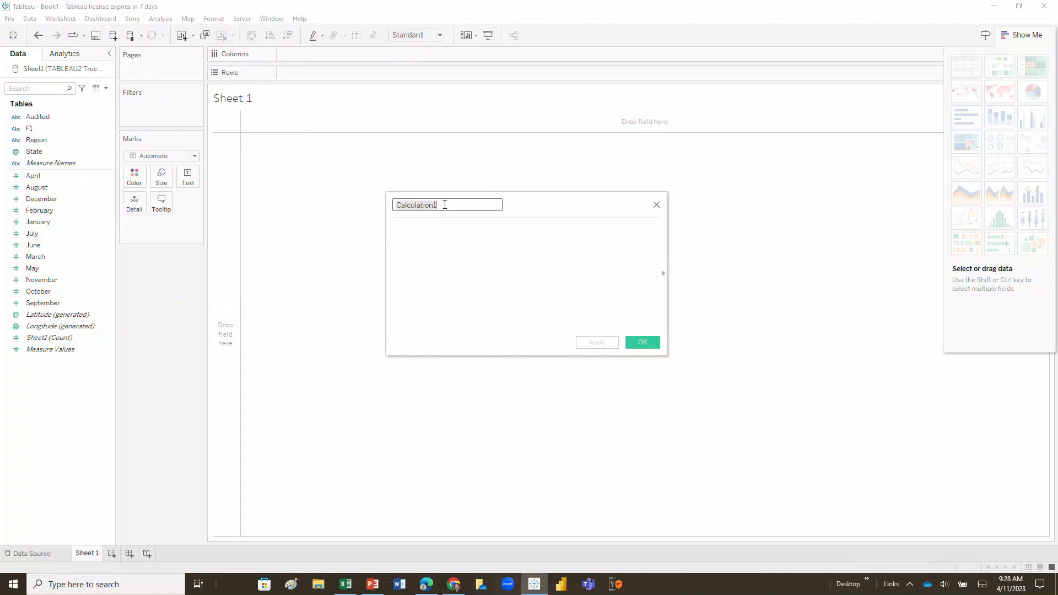
pyautogui.write('Quarter 1')
pyautogui.click(496, 246)
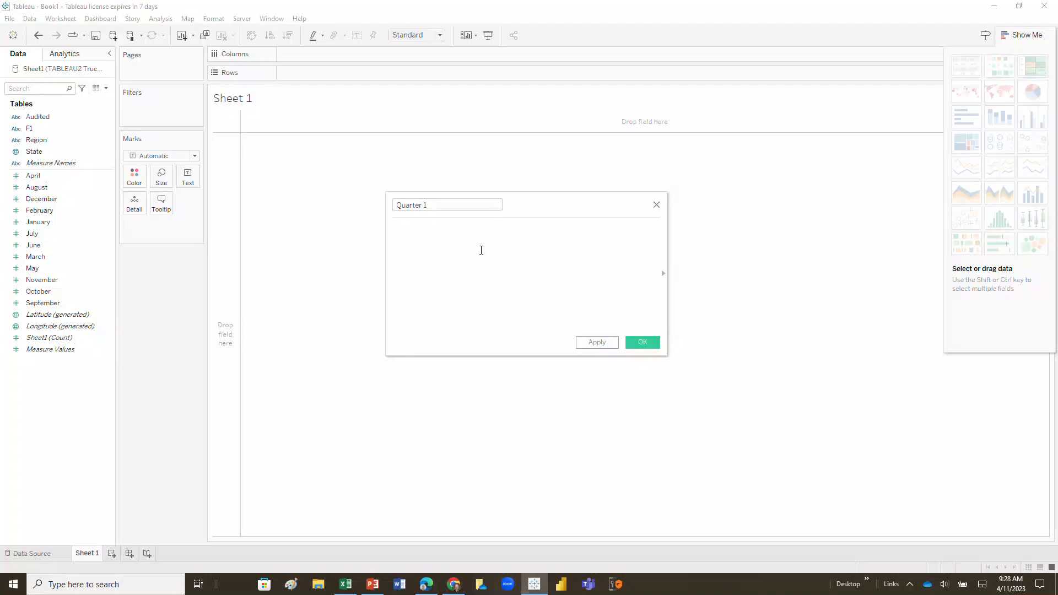
pyautogui.write('jau')
pyautogui.press('BackSpace')
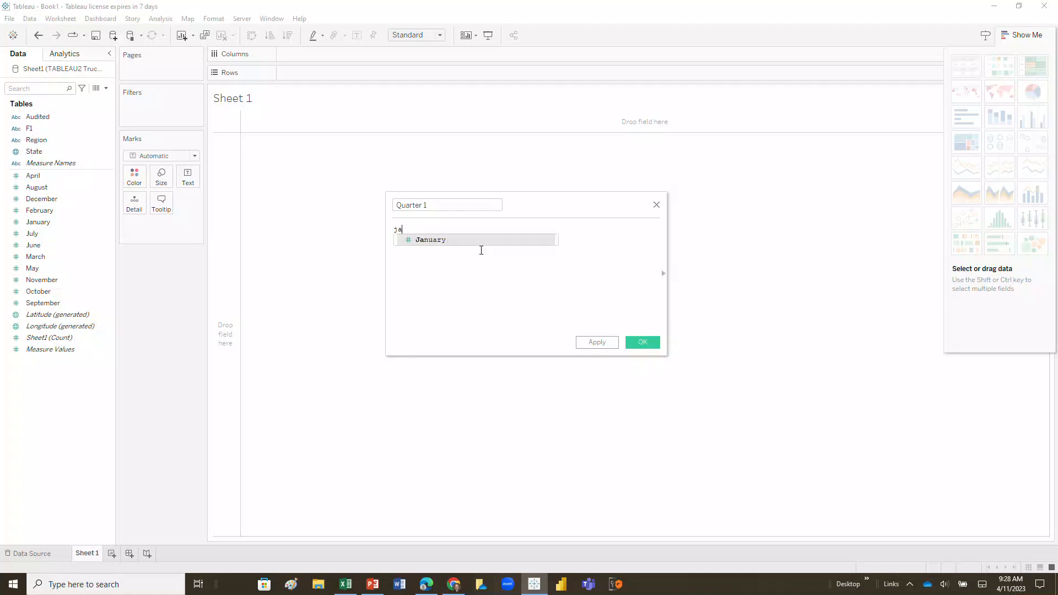
pyautogui.click(449, 242)
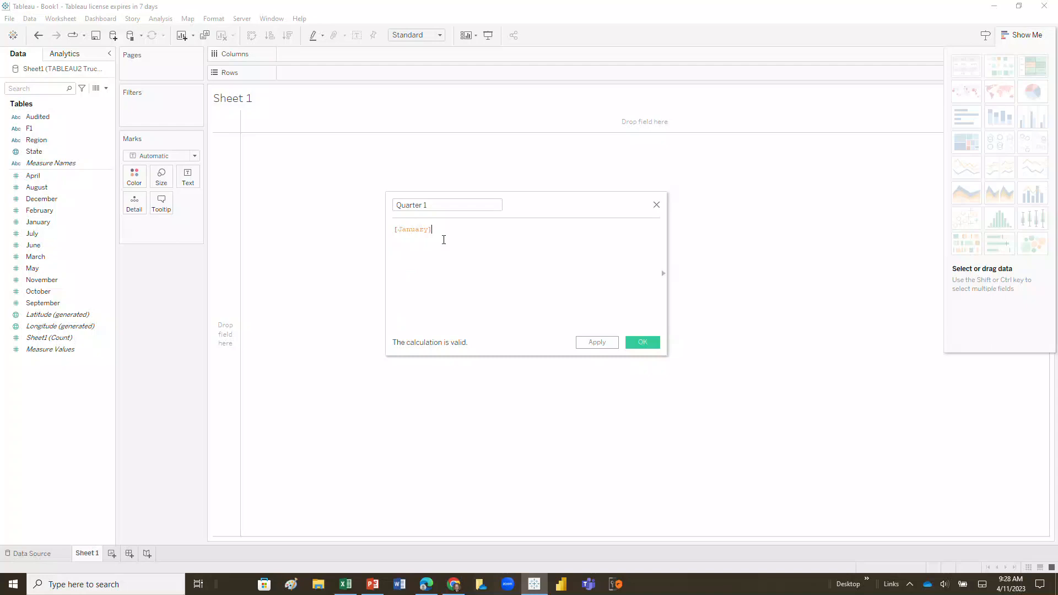
# - Add [February] and [March] to the Quarter 1 formula as a sum and save the calculated field
pyautogui.write('+')
pyautogui.press('BackSpace')
pyautogui.write('F')
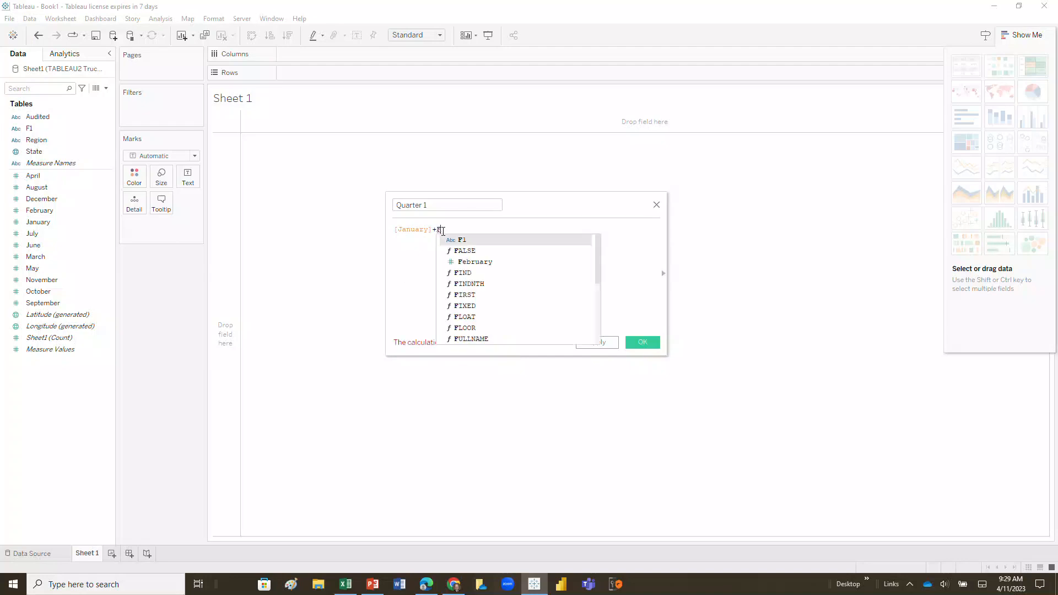
pyautogui.click(472, 262)
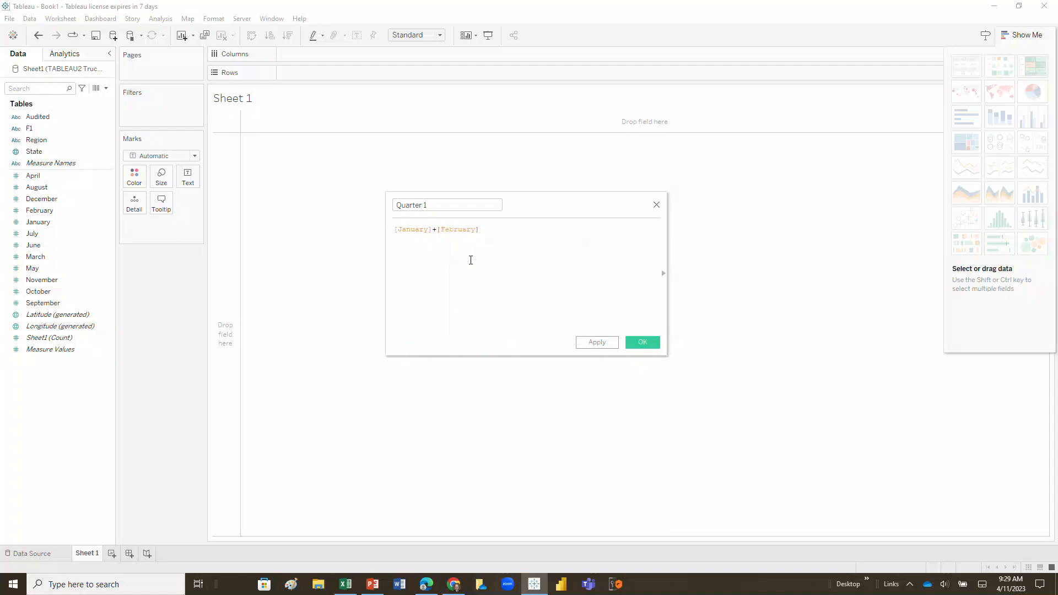
pyautogui.write('+')
pyautogui.moveTo(35, 257); pyautogui.dragTo(515, 232)
pyautogui.click(642, 342)
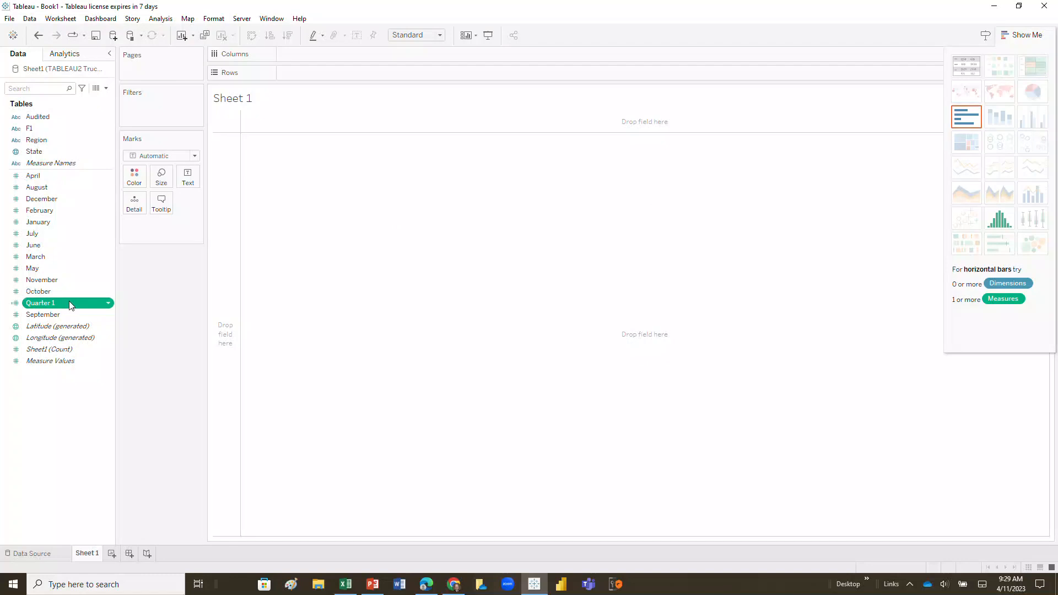
# - Create a calculated field named Quarter 2 with the formula [April]+[May]+[June]
pyautogui.click(160, 21)
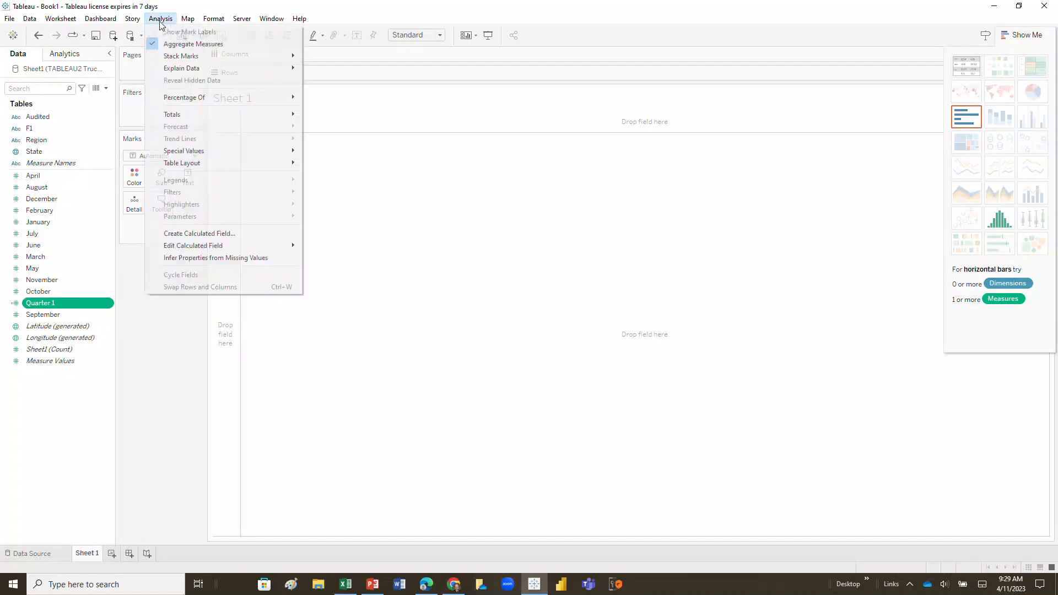
pyautogui.click(197, 234)
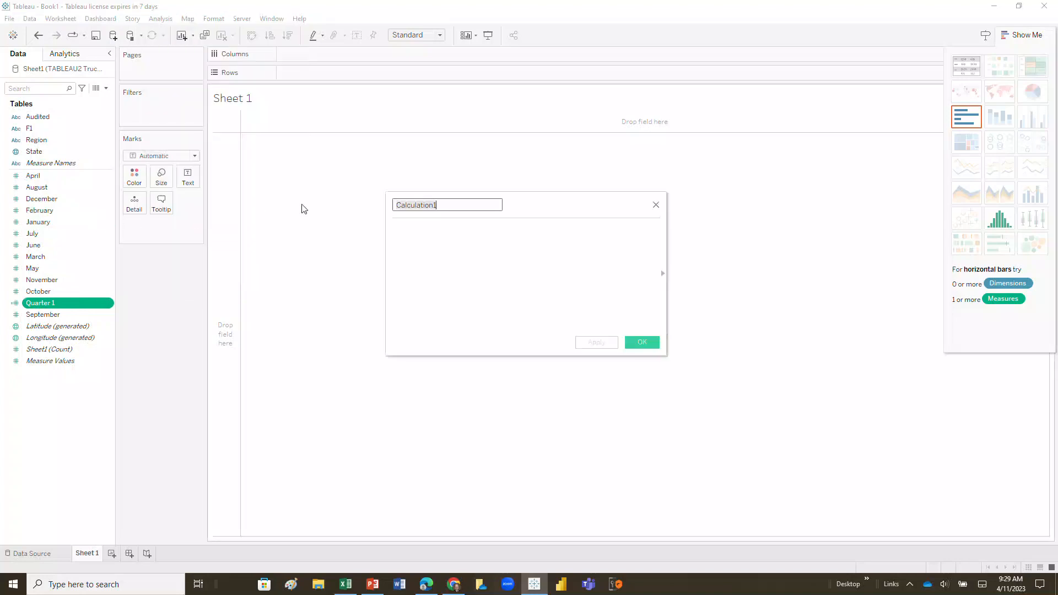
pyautogui.write('Quarter 2')
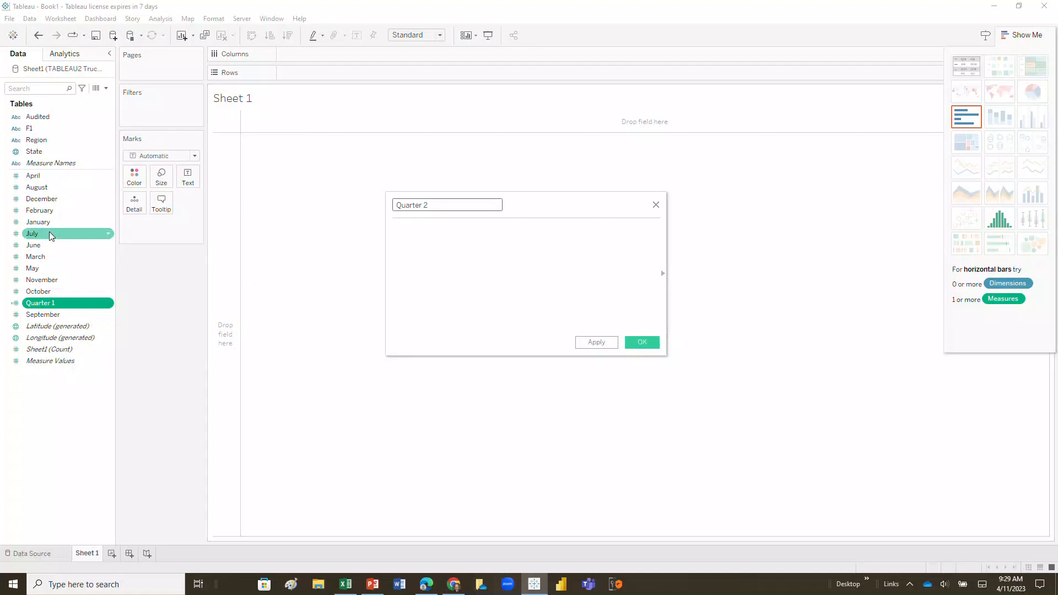
pyautogui.moveTo(33, 176); pyautogui.dragTo(428, 250)
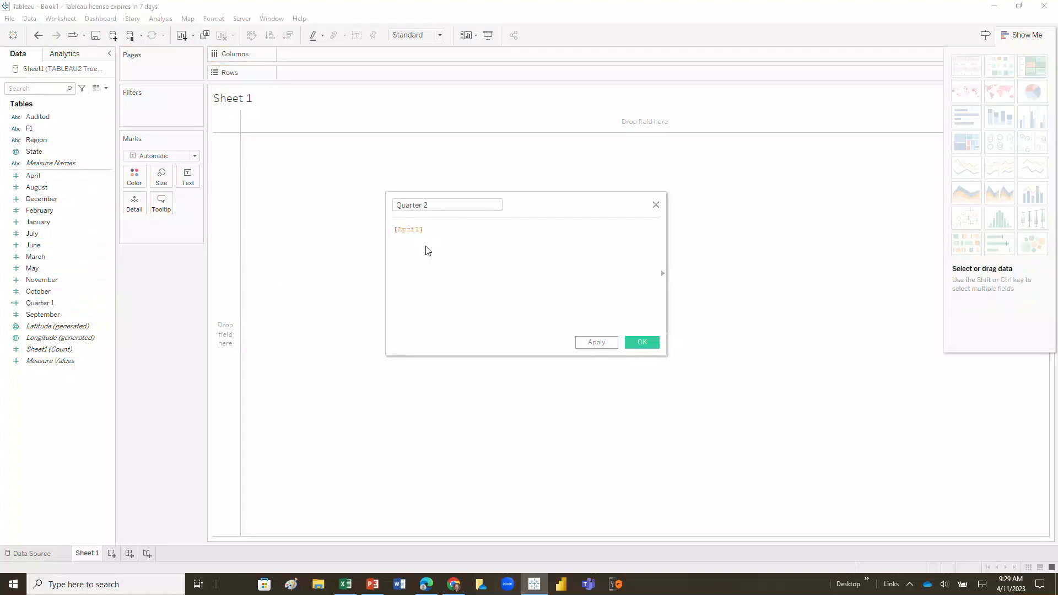
pyautogui.write('+')
pyautogui.click(33, 269)
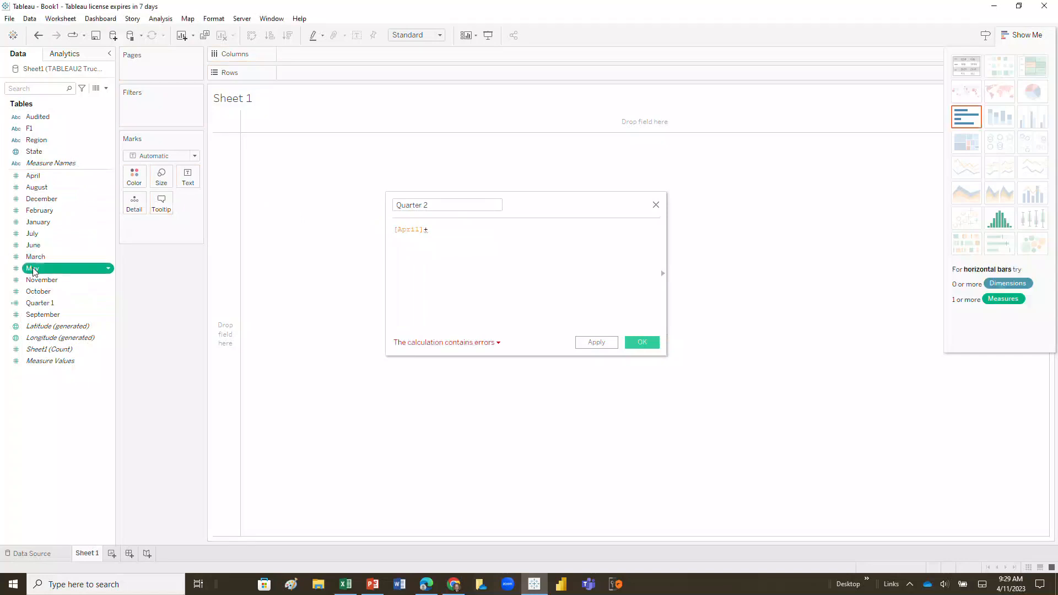
pyautogui.moveTo(33, 270); pyautogui.dragTo(453, 243)
pyautogui.write('+')
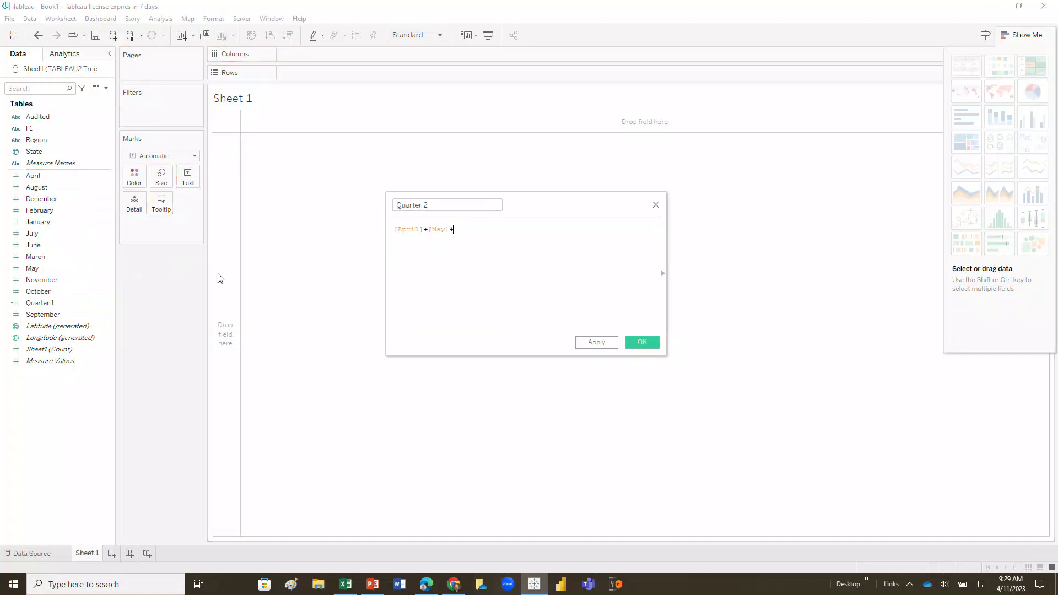
pyautogui.moveTo(33, 245); pyautogui.dragTo(486, 237)
pyautogui.click(632, 343)
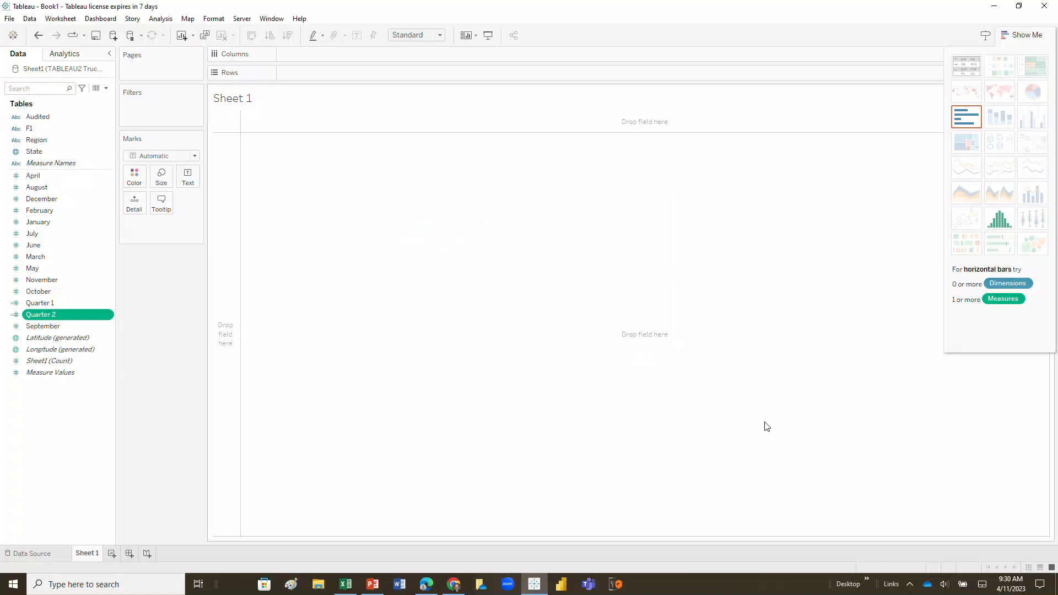
pyautogui.click(957, 566)
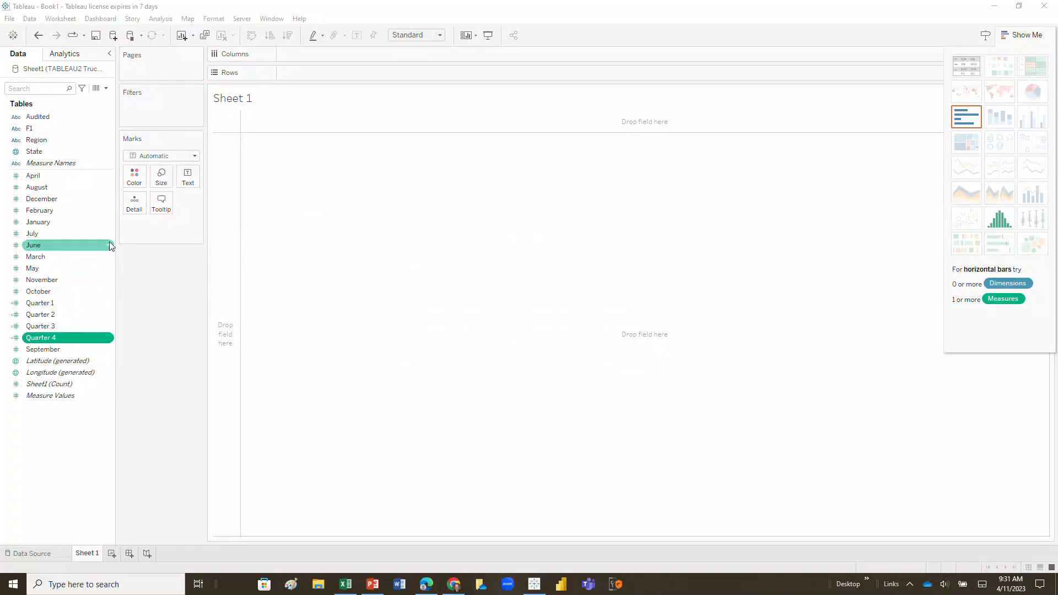
# - Place Region on Columns and Quarter 1 on Rows to chart first-quarter sales by region
pyautogui.moveTo(71, 144); pyautogui.dragTo(331, 53)
pyautogui.moveTo(44, 302); pyautogui.dragTo(309, 74)
pyautogui.click(108, 260)
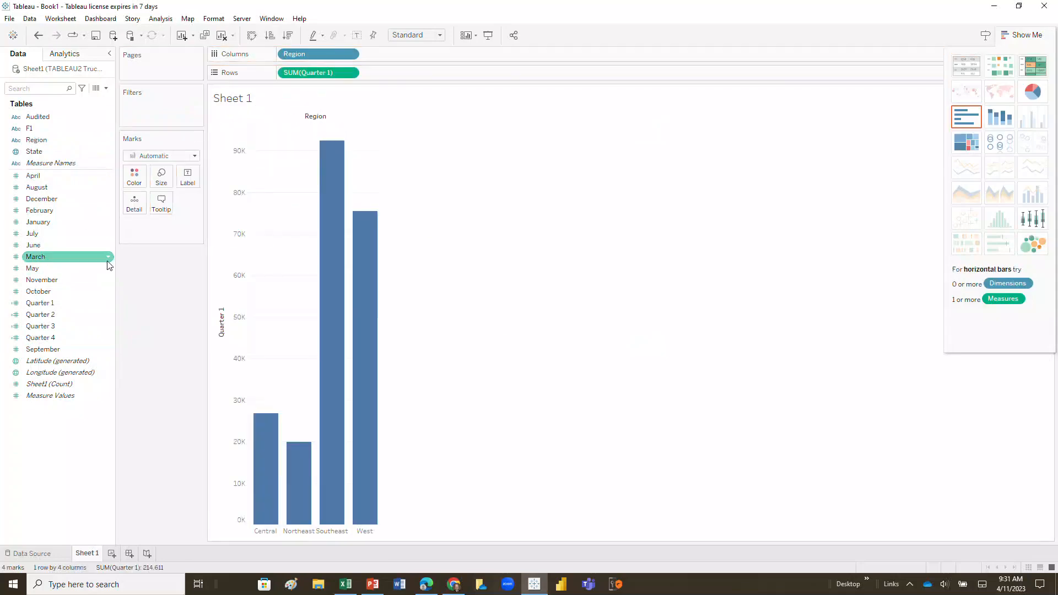
# - Replace Quarter 1 with Quarter 2 on Rows to chart second-quarter sales by region
pyautogui.click(76, 153)
pyautogui.moveTo(309, 72); pyautogui.dragTo(29, 288)
pyautogui.moveTo(42, 315); pyautogui.dragTo(312, 76)
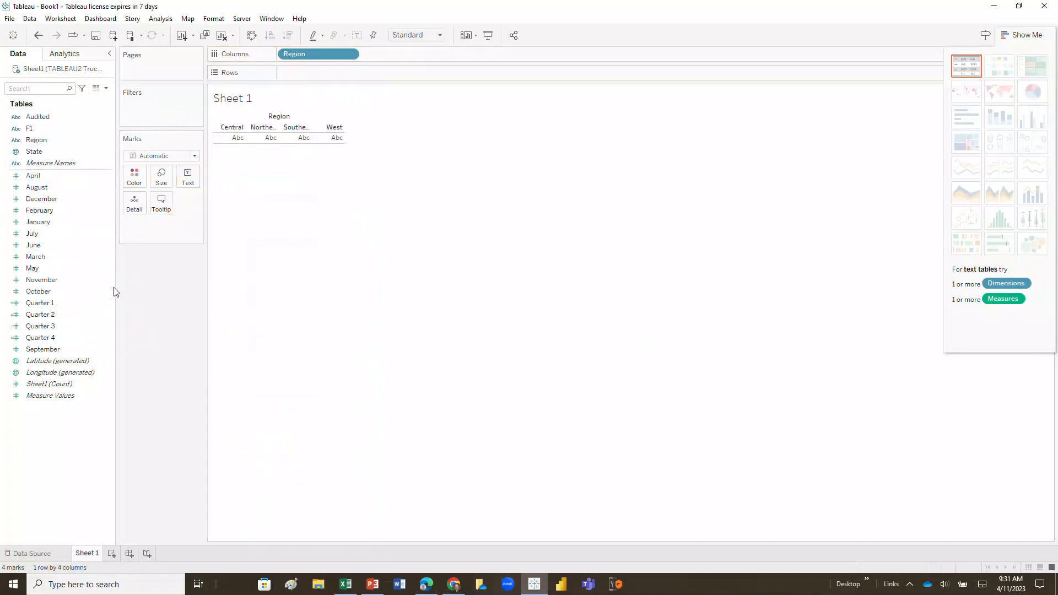
pyautogui.click(79, 317)
pyautogui.moveTo(79, 317); pyautogui.dragTo(335, 72)
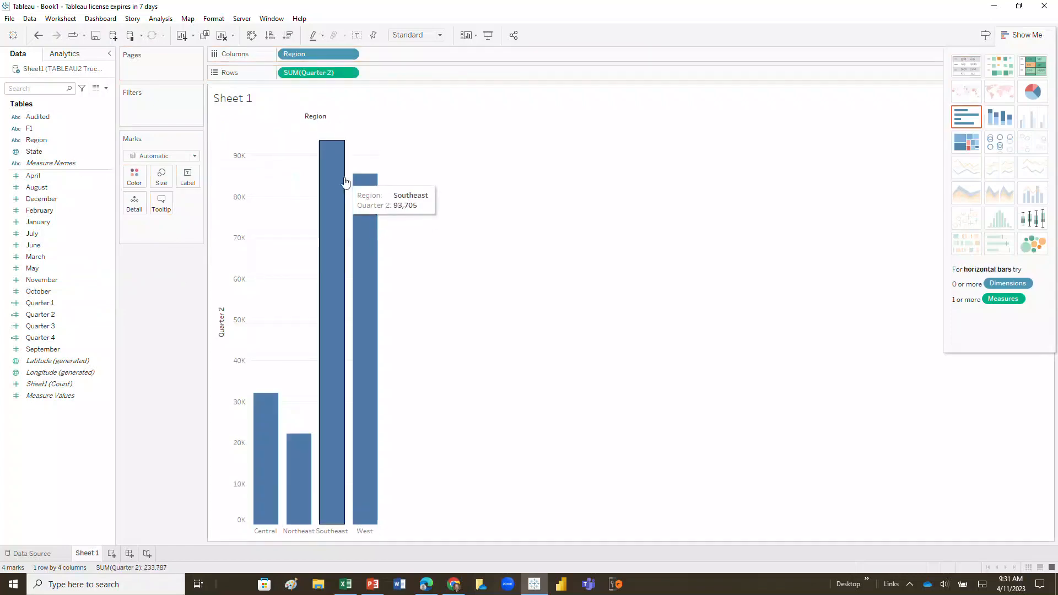
# - Remove Quarter 2 from Rows and create a calculated field named Annual with the formula [Quarter 1]+[Quarter 2]+[Quarter 3]+[Quarter 4]
pyautogui.moveTo(313, 71); pyautogui.dragTo(59, 298)
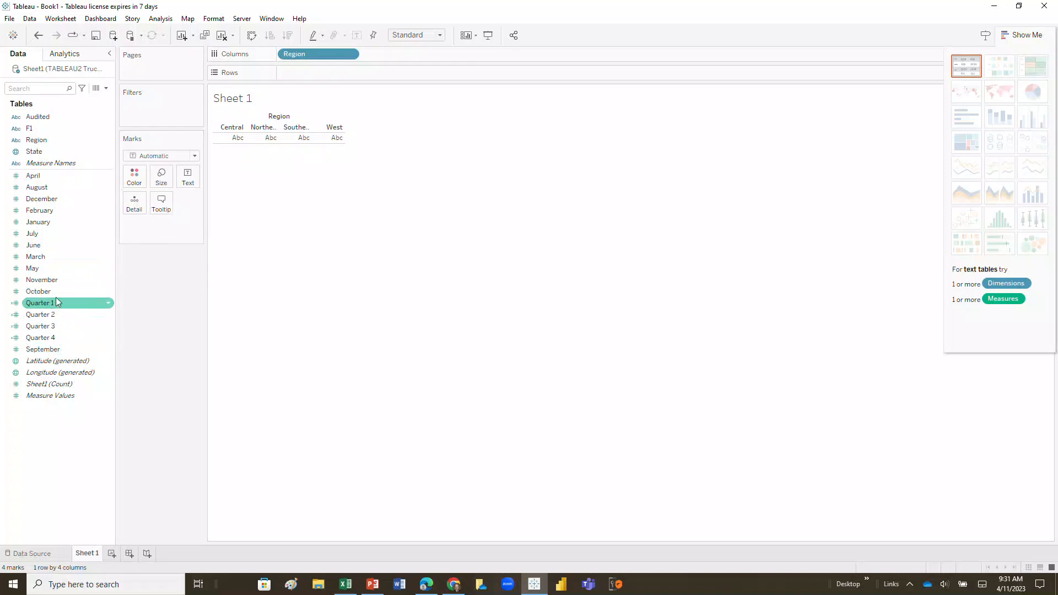
pyautogui.click(161, 19)
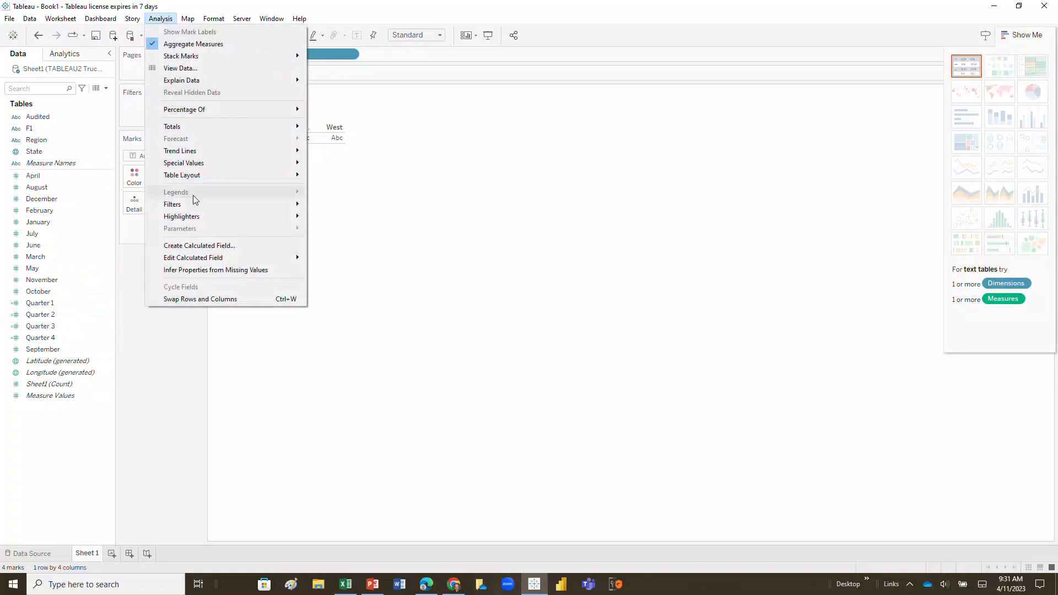
pyautogui.click(203, 246)
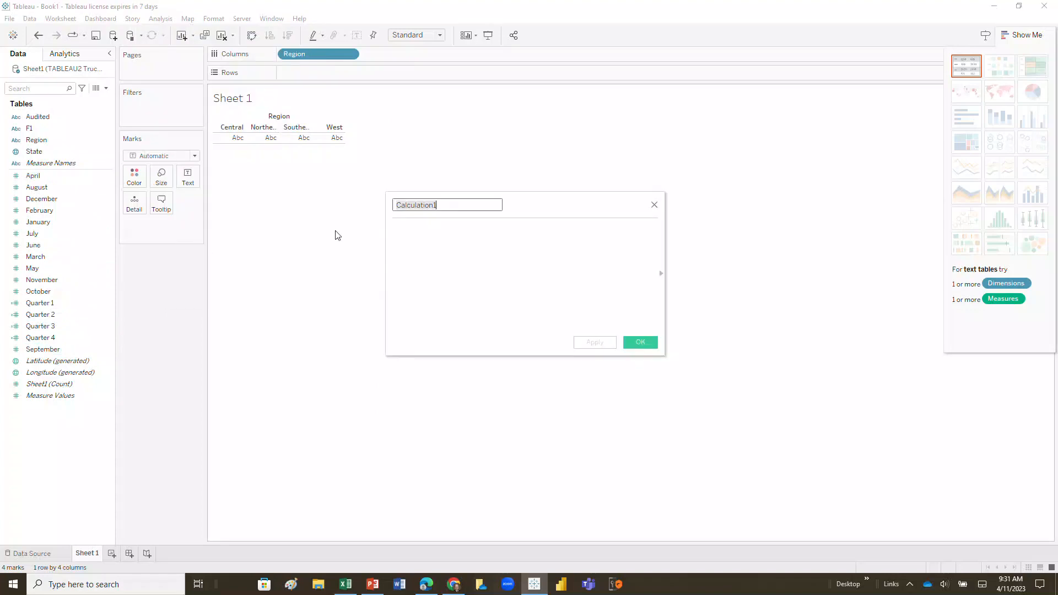
pyautogui.moveTo(64, 301); pyautogui.dragTo(432, 243)
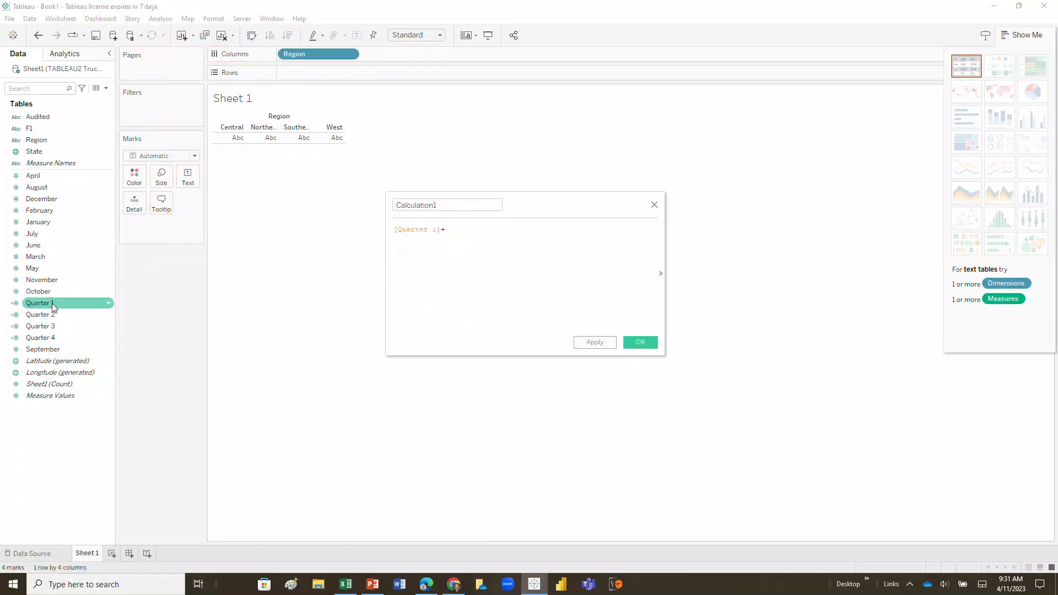
pyautogui.moveTo(72, 314); pyautogui.dragTo(487, 230)
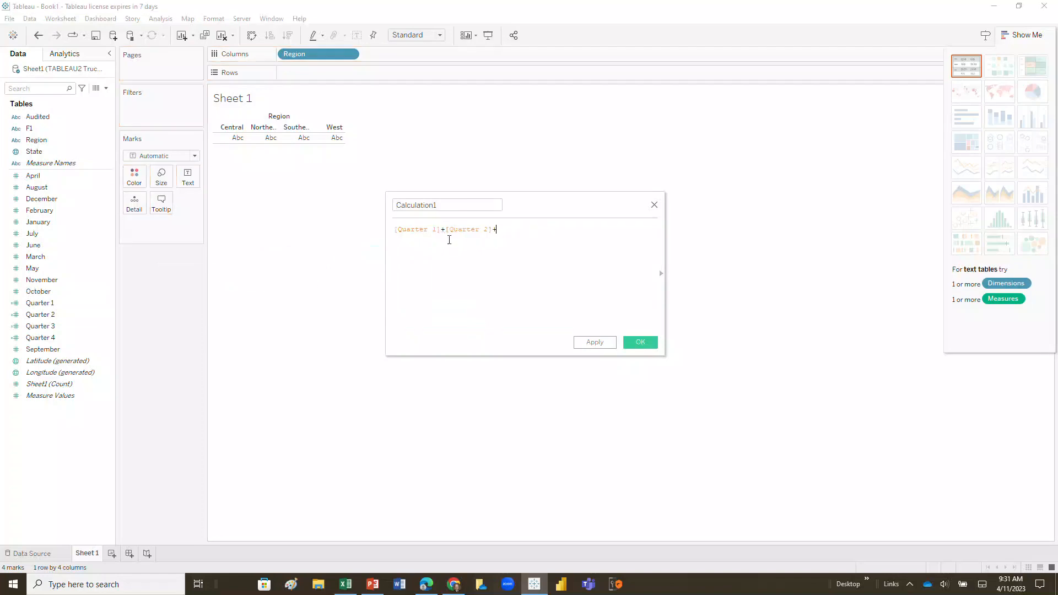
pyautogui.moveTo(55, 326); pyautogui.dragTo(569, 240)
pyautogui.write('+')
pyautogui.moveTo(55, 337); pyautogui.dragTo(608, 229)
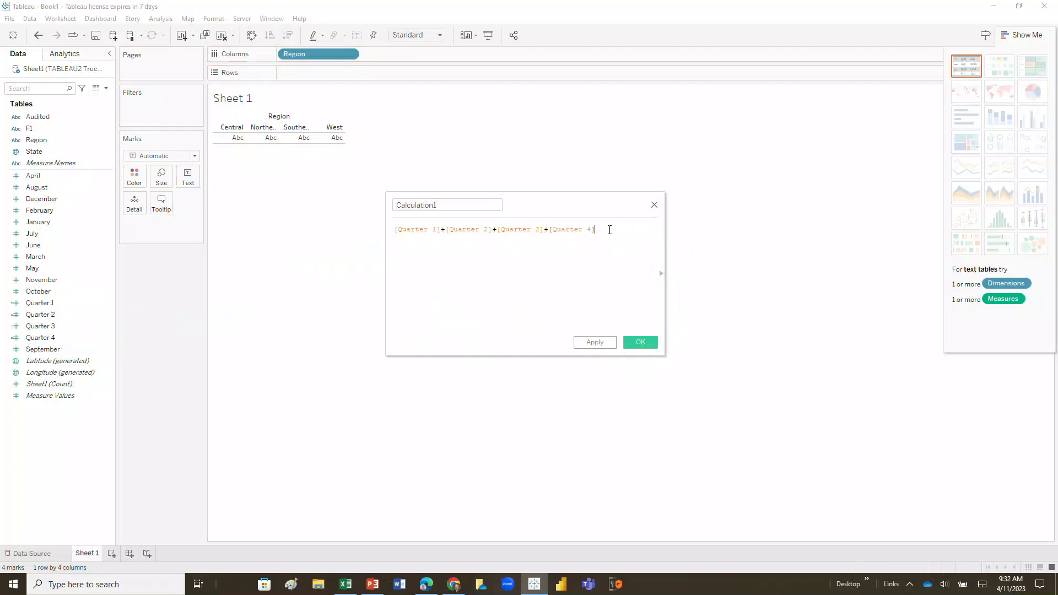
pyautogui.click(443, 205)
pyautogui.write('Annual')
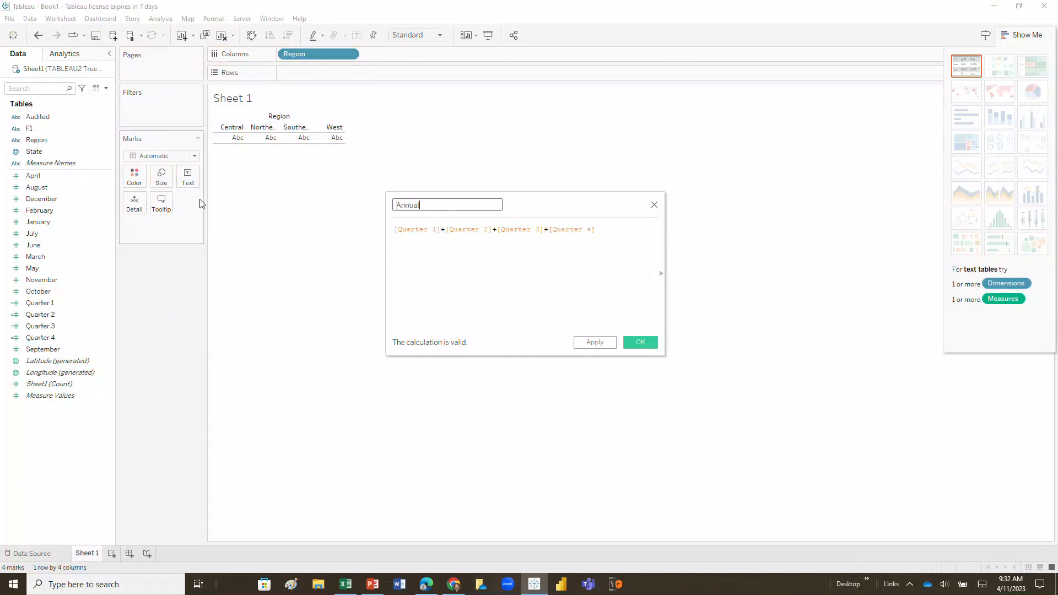
pyautogui.click(639, 342)
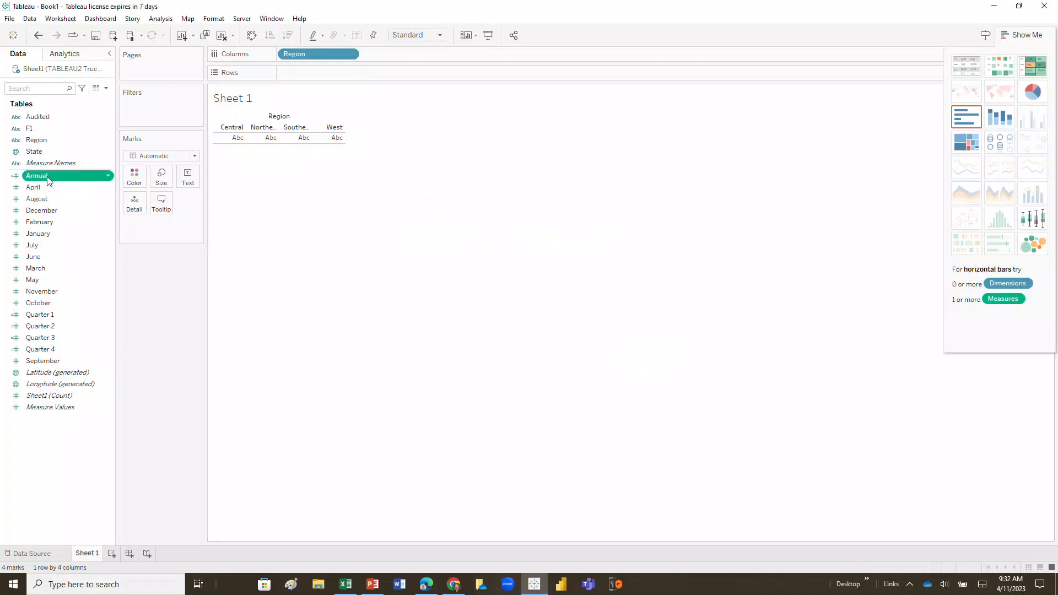
# - Place Annual on Rows to chart yearly sales by region, with Annual as bar labels and Region as bar color
pyautogui.moveTo(48, 180); pyautogui.dragTo(320, 73)
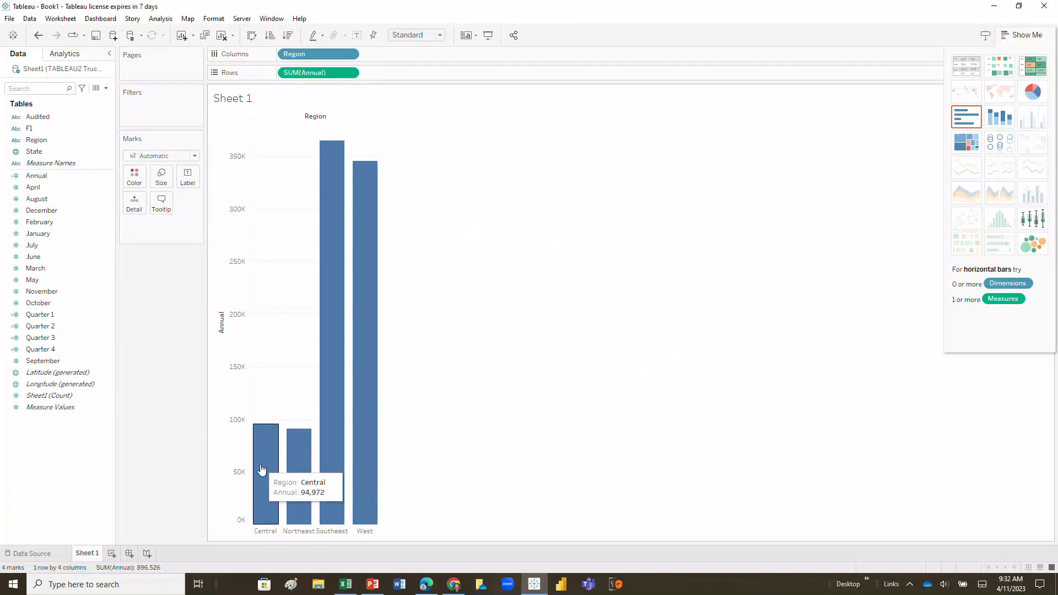
pyautogui.moveTo(39, 176); pyautogui.dragTo(192, 178)
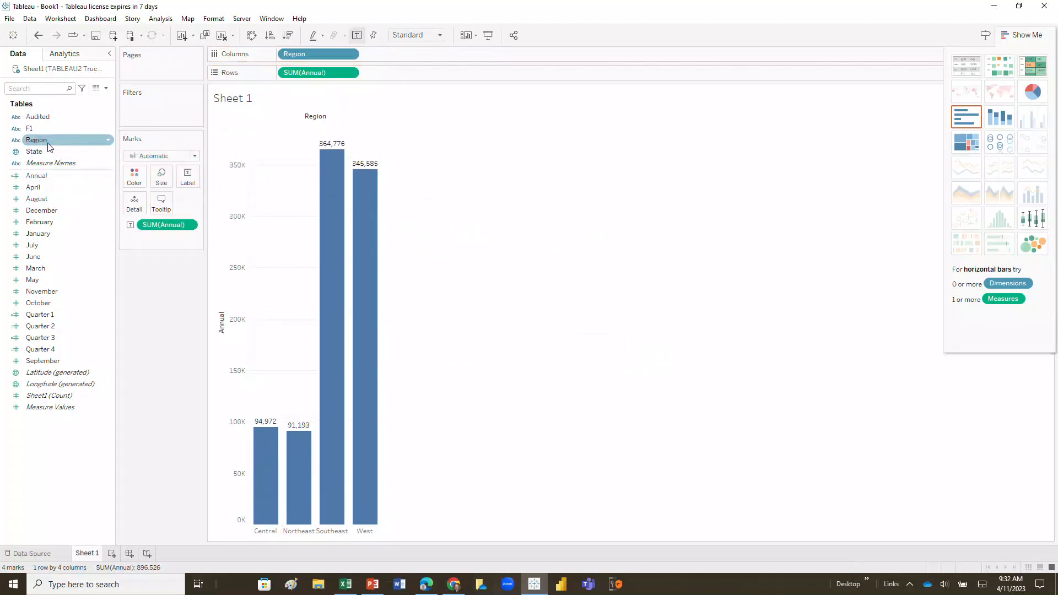
pyautogui.moveTo(37, 140); pyautogui.dragTo(134, 175)
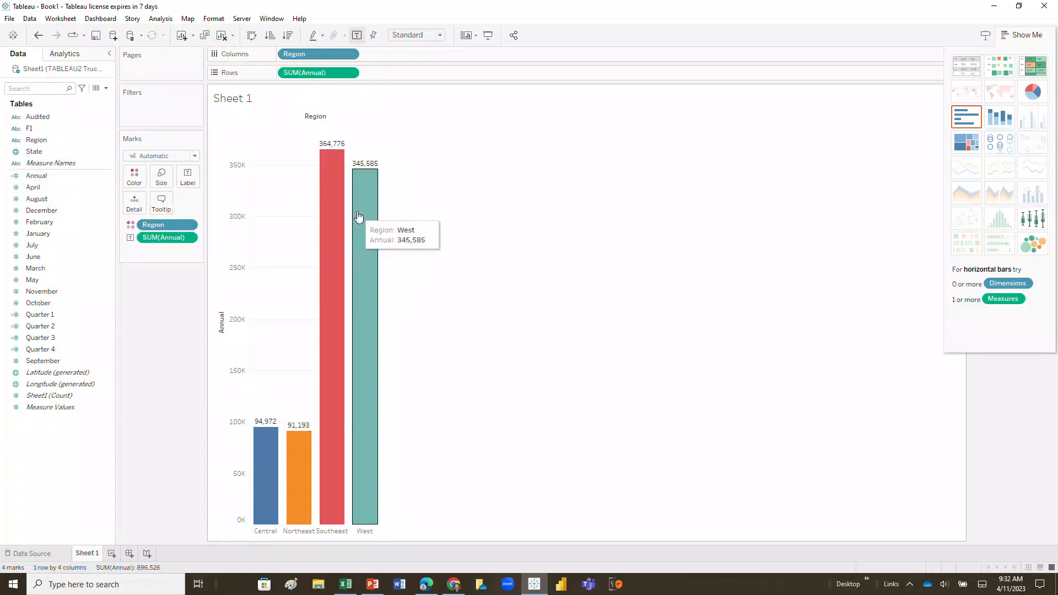
pyautogui.moveTo(323, 250)
pyautogui.moveTo(356, 254)
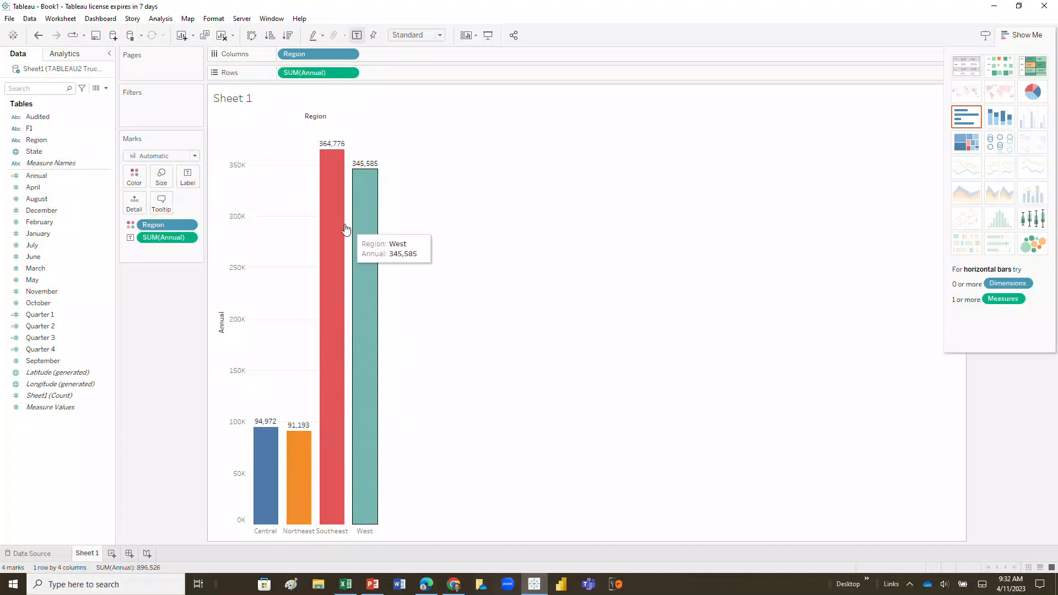
pyautogui.moveTo(341, 228)
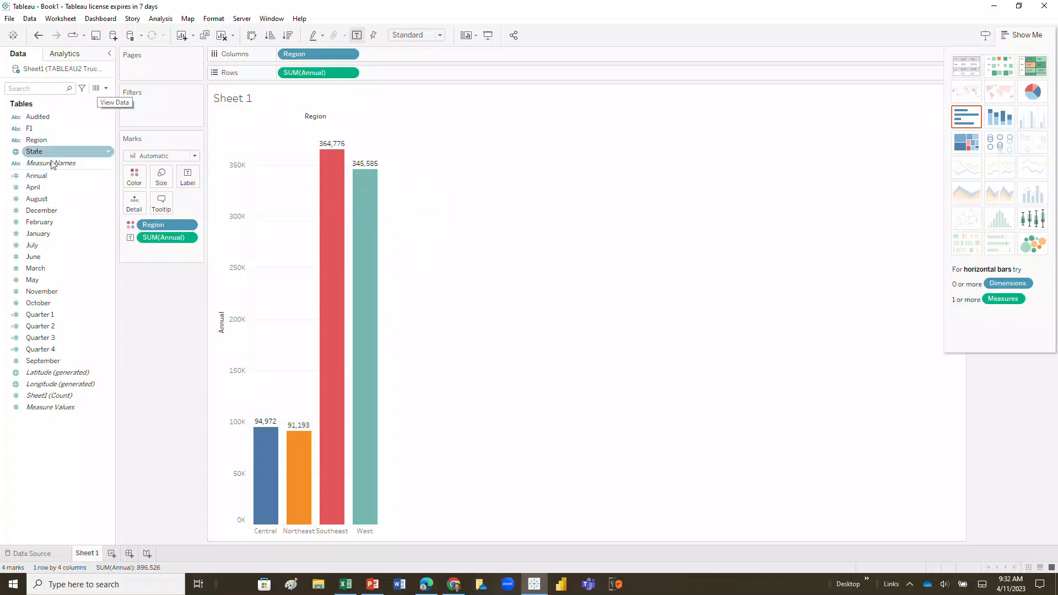
pyautogui.click(66, 316)
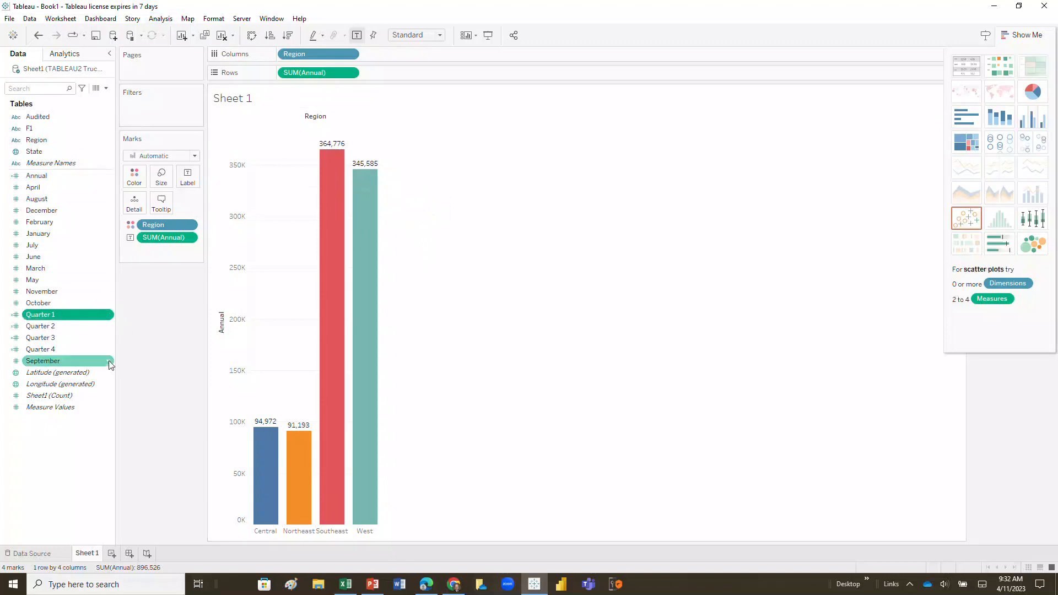
pyautogui.click(165, 19)
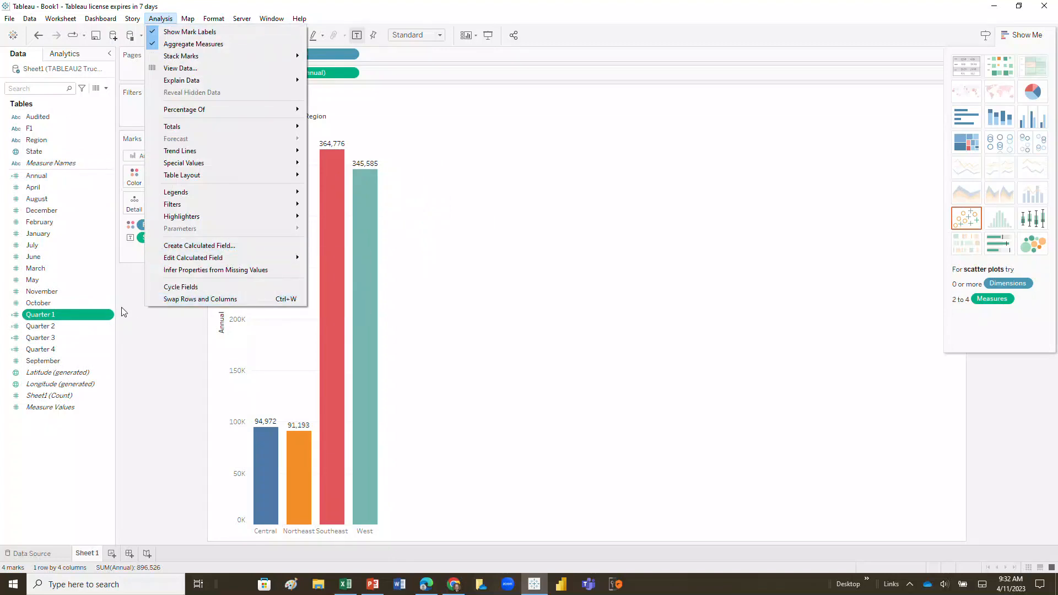
pyautogui.click(99, 318)
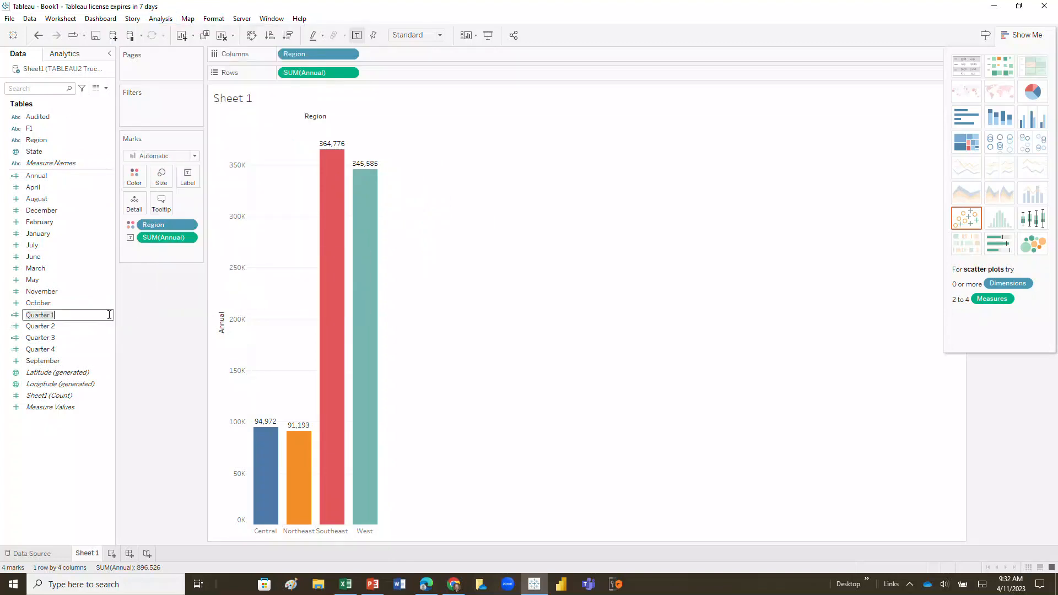
pyautogui.click(109, 314)
pyautogui.press('Return')
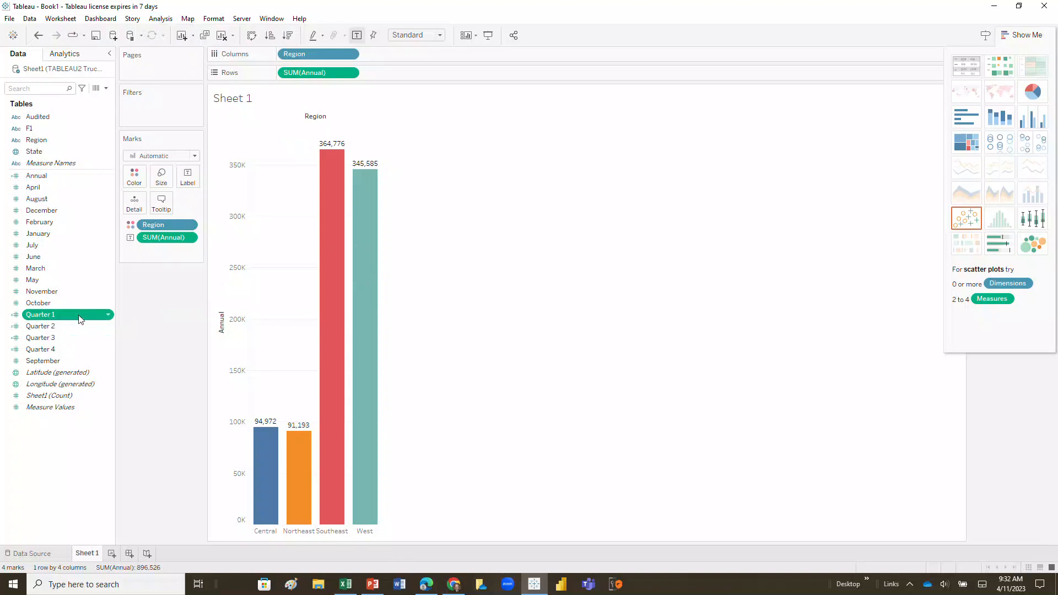
# - Open the Quarter 1 calculated field to review its formula, then close the editor without making changes
pyautogui.rightClick(111, 319)
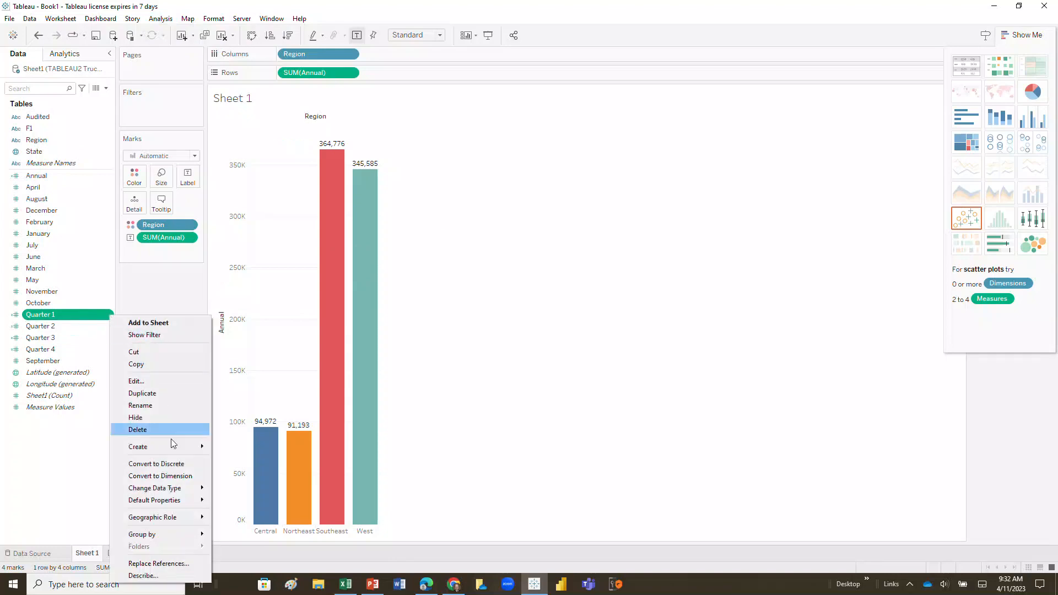
pyautogui.moveTo(177, 446)
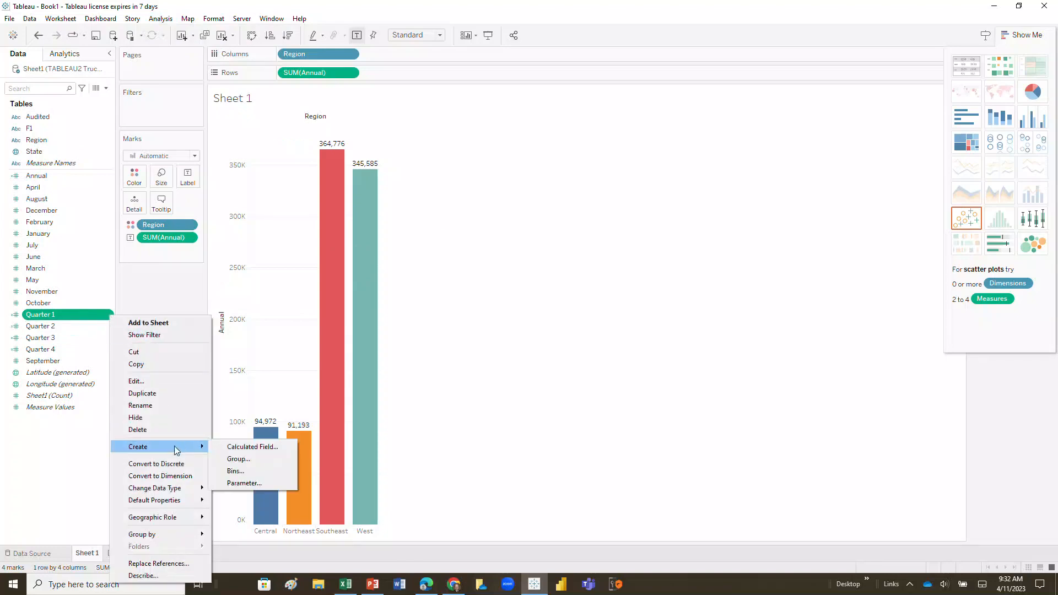
pyautogui.click(171, 383)
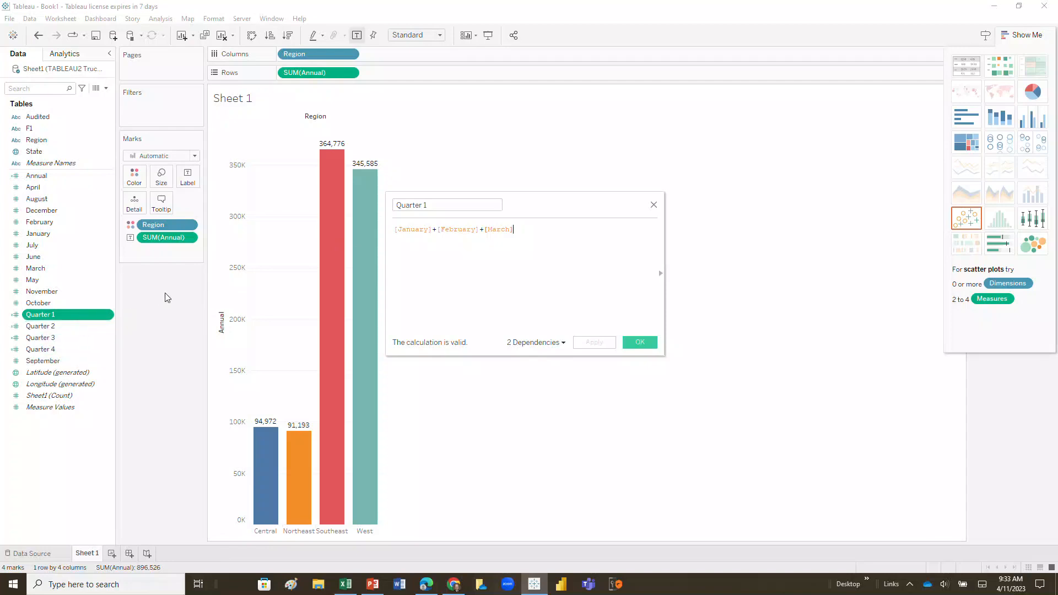
pyautogui.click(654, 206)
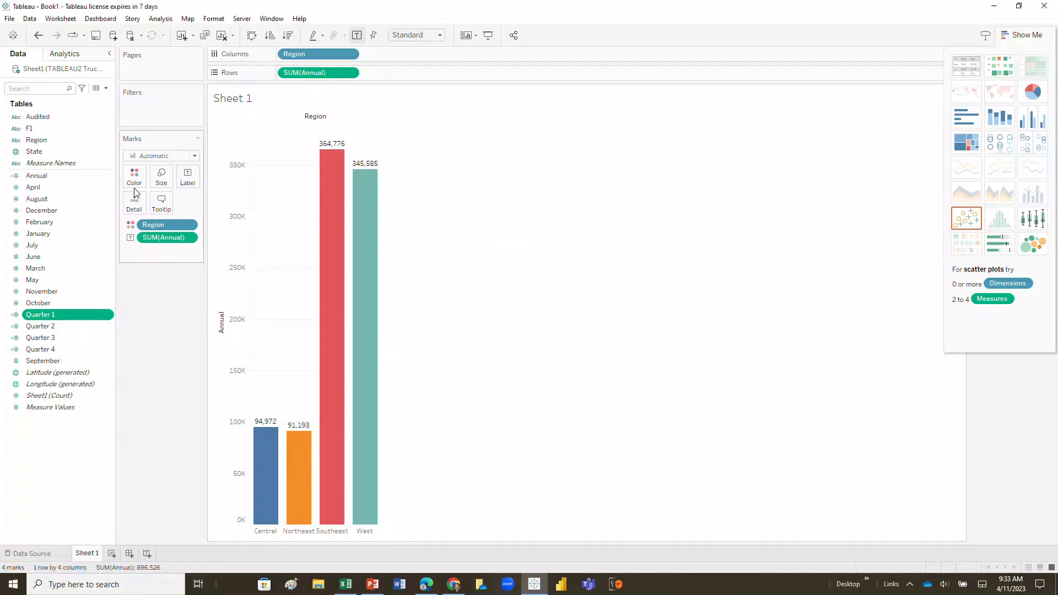